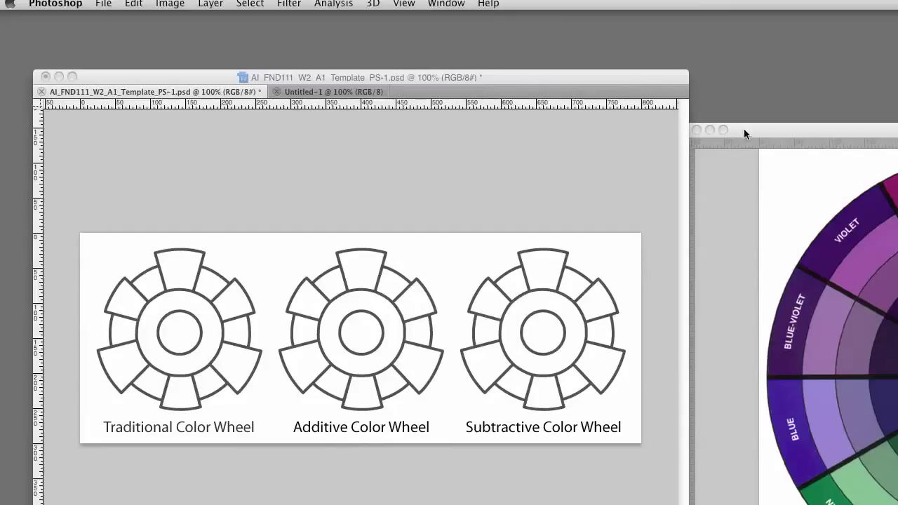
# Step: Drag the colorwheel.jpg reference window aside so the template document shows next to it
pyautogui.moveTo(744, 128); pyautogui.dragTo(139, 72)
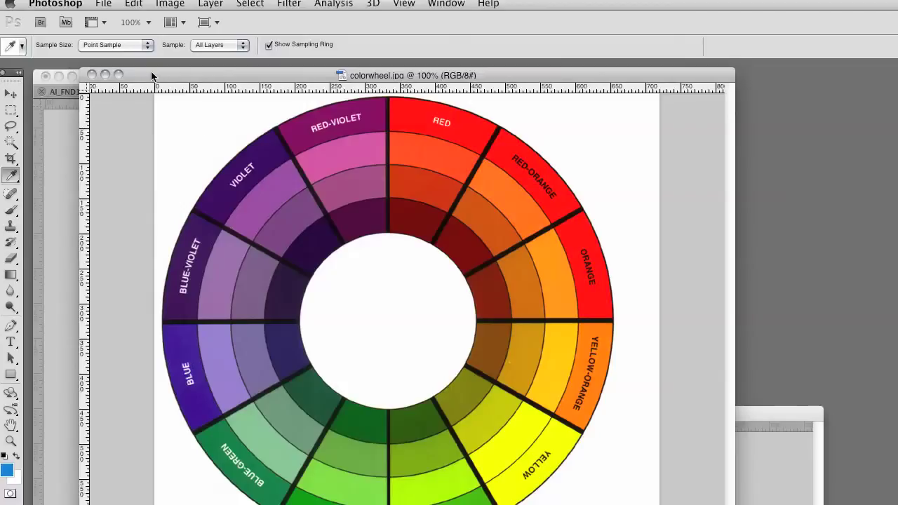
# Step: Move the reference image aside and make the AI_FND111_W2_A1_Template_PS-1.psd template active
pyautogui.moveTo(148, 70); pyautogui.dragTo(767, 120)
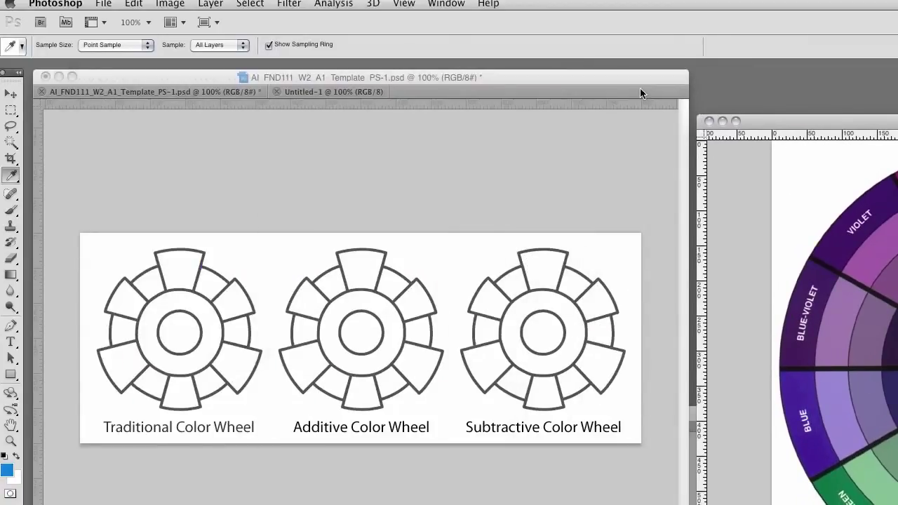
pyautogui.click(623, 76)
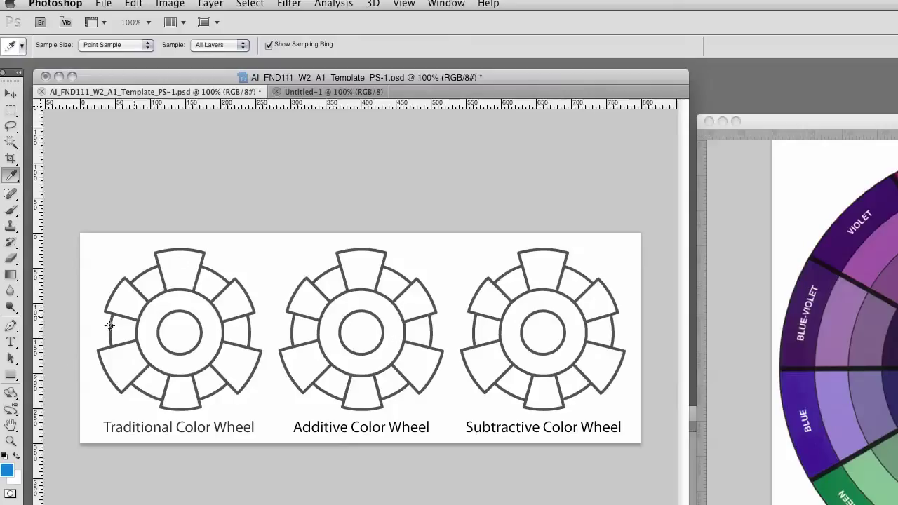
# Step: Try medium blue and blue-violet shades in the foreground Color Picker, then cancel without applying
pyautogui.click(7, 469)
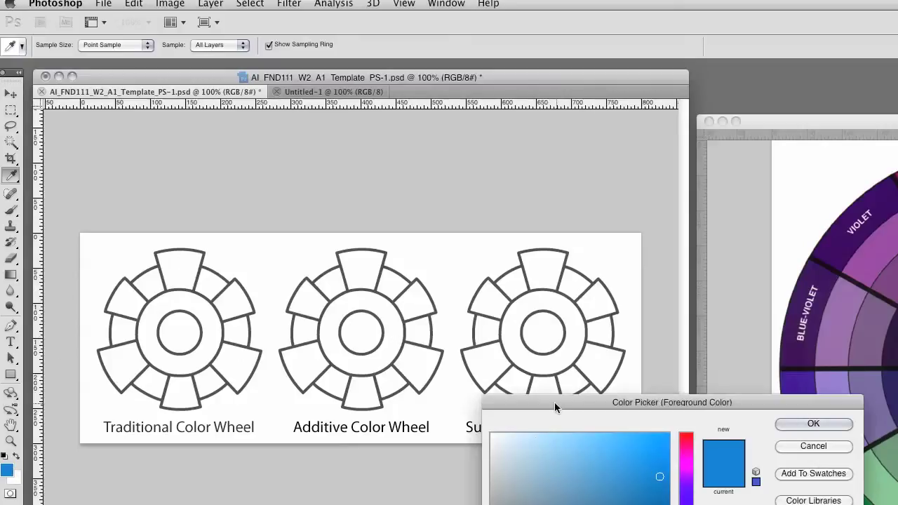
pyautogui.moveTo(554, 402)
pyautogui.mouseDown()
pyautogui.moveTo(471, 238)
pyautogui.moveTo(360, 197)
pyautogui.mouseUp()
pyautogui.moveTo(424, 272)
pyautogui.mouseDown()
pyautogui.moveTo(459, 251)
pyautogui.moveTo(461, 238)
pyautogui.moveTo(337, 274)
pyautogui.moveTo(321, 297)
pyautogui.moveTo(383, 250)
pyautogui.moveTo(506, 210)
pyautogui.moveTo(419, 278)
pyautogui.mouseUp()
pyautogui.moveTo(491, 290); pyautogui.dragTo(491, 298)
pyautogui.click(465, 260)
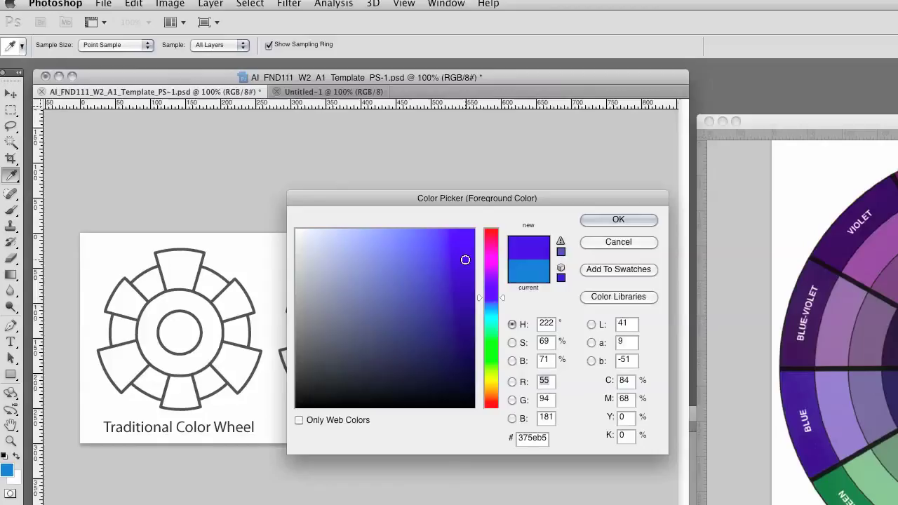
pyautogui.moveTo(466, 259)
pyautogui.mouseDown()
pyautogui.moveTo(463, 239)
pyautogui.moveTo(447, 237)
pyautogui.moveTo(480, 231)
pyautogui.mouseUp()
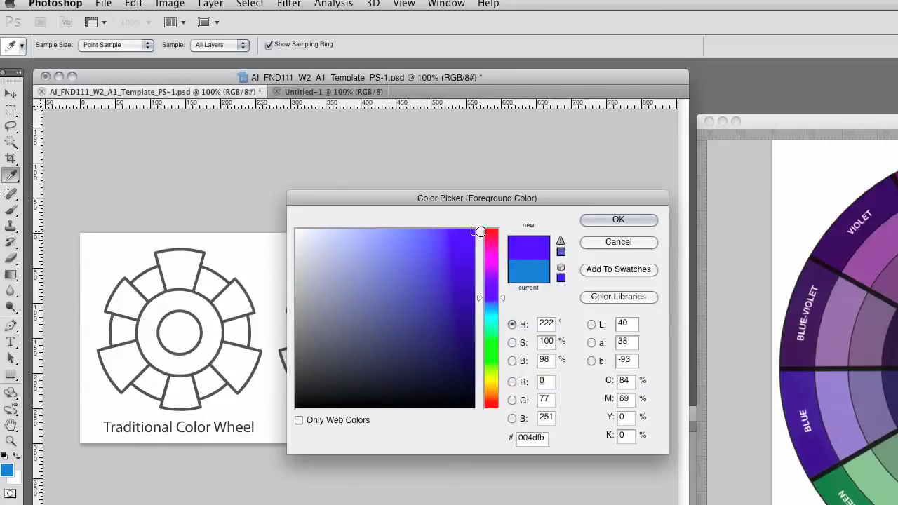
pyautogui.click(610, 241)
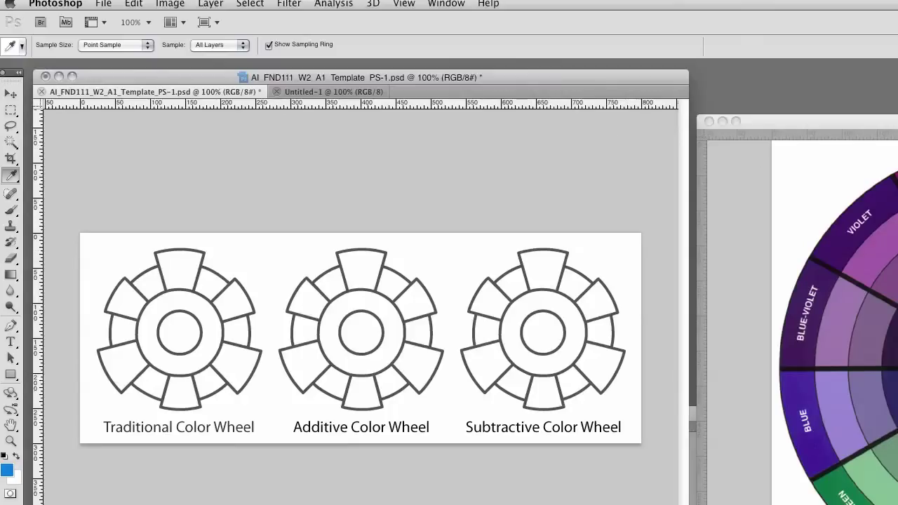
# Step: Show the Color panel above the template, toggling it off and on from the Window menu
pyautogui.press('F6')
pyautogui.moveTo(701, 152); pyautogui.dragTo(566, 129)
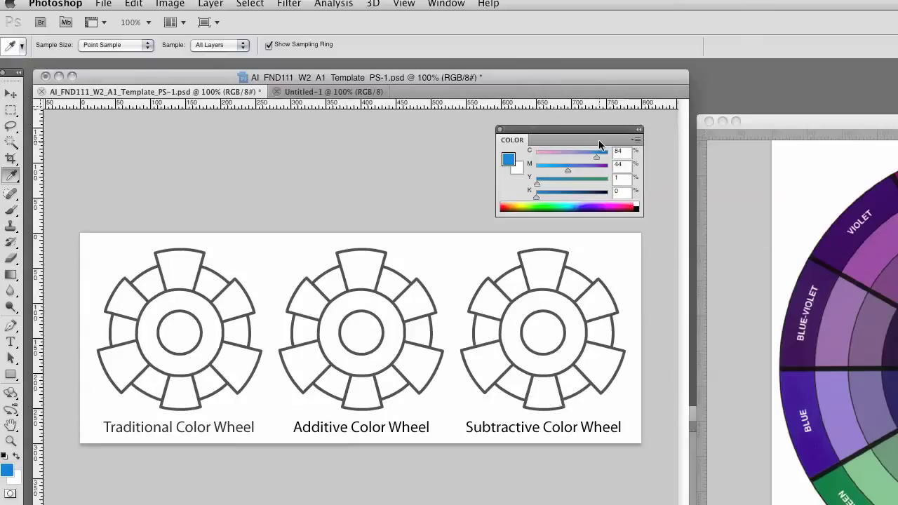
pyautogui.click(444, 5)
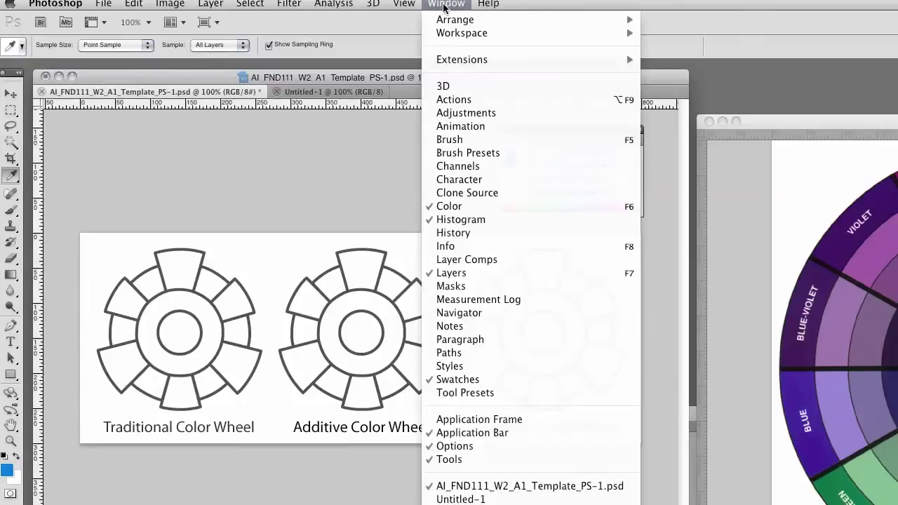
pyautogui.click(456, 205)
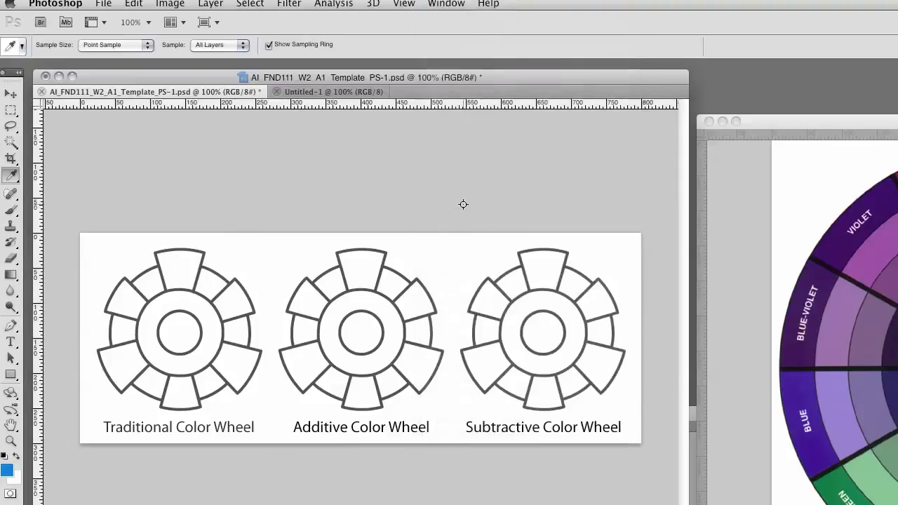
pyautogui.click(438, 6)
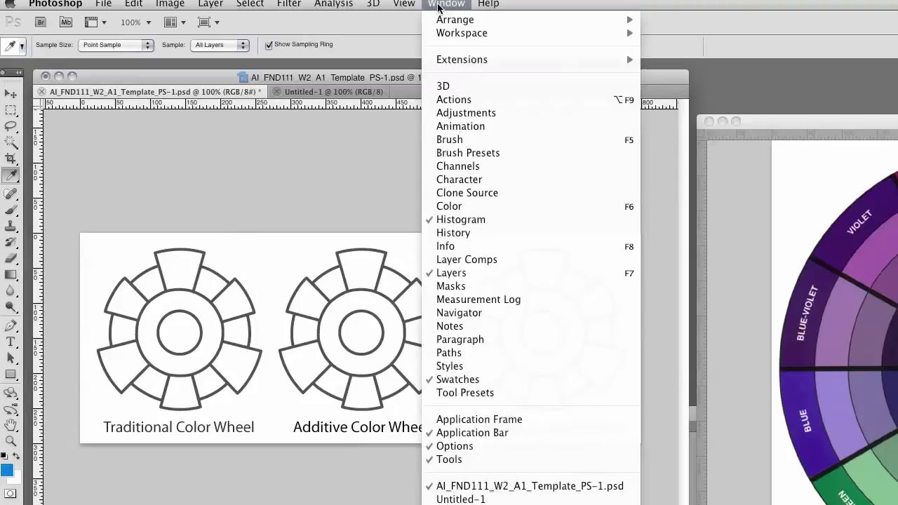
pyautogui.click(463, 205)
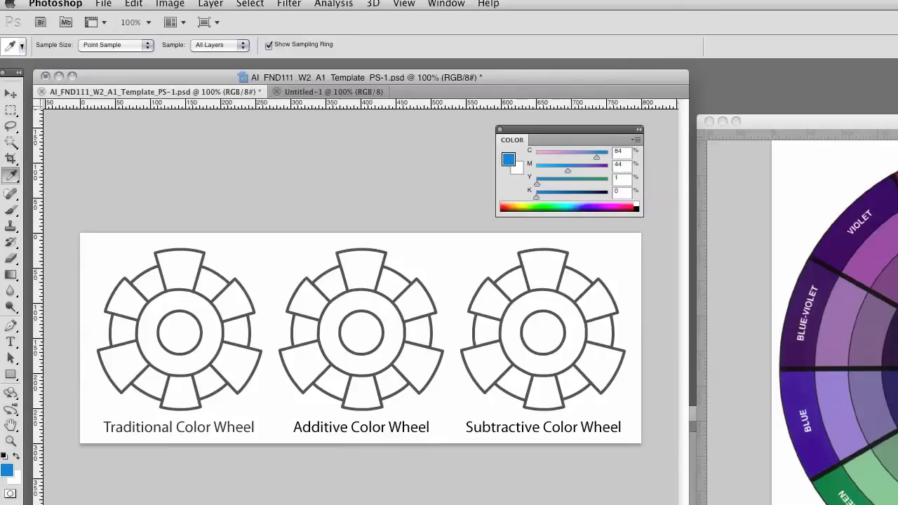
# Step: Place the Layers panel beside the Color panel and duplicate Background into a Background copy layer
pyautogui.press('F7')
pyautogui.moveTo(794, 308); pyautogui.dragTo(739, 171)
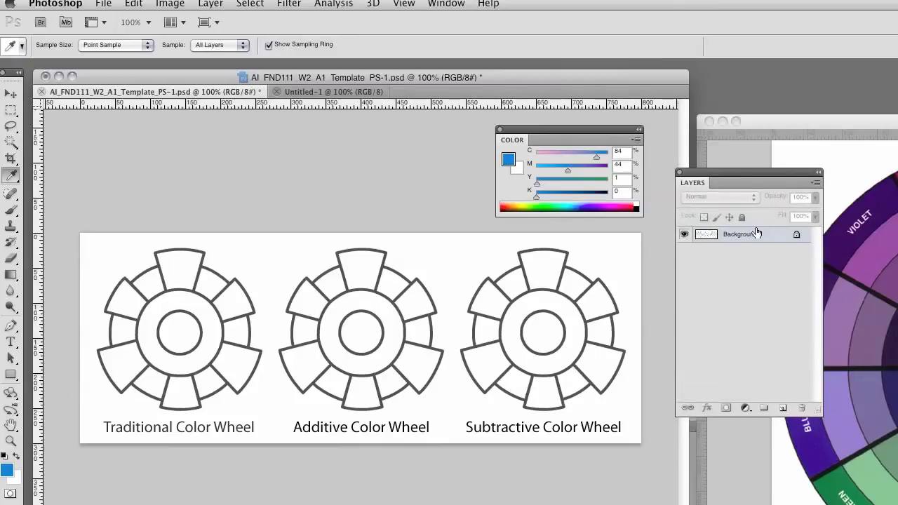
pyautogui.moveTo(748, 240); pyautogui.dragTo(783, 408)
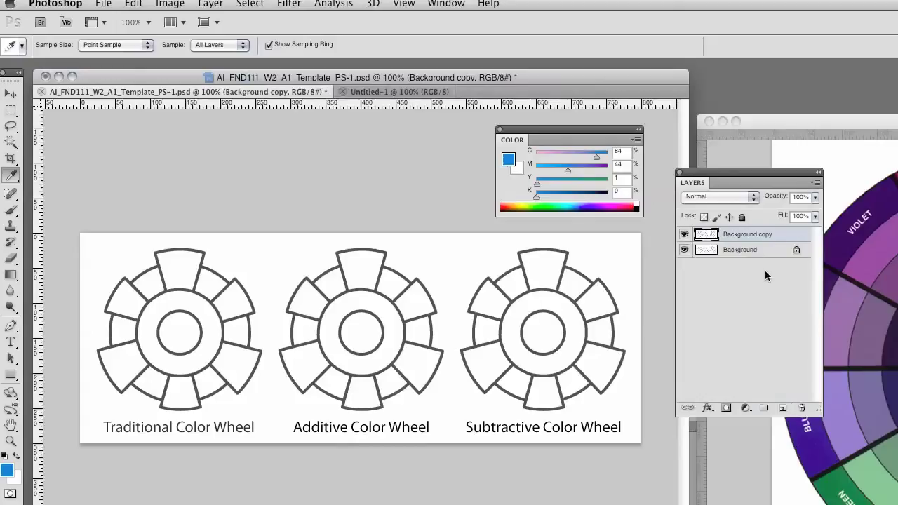
pyautogui.moveTo(726, 169); pyautogui.dragTo(734, 165)
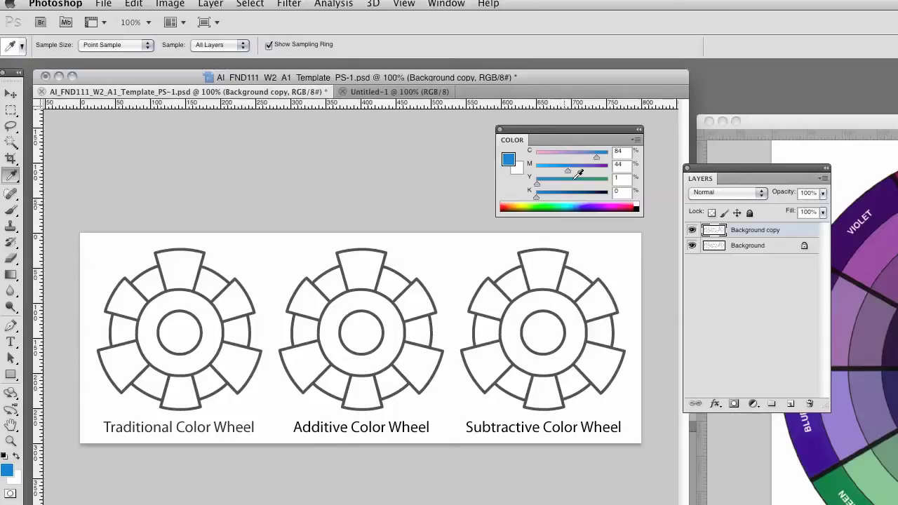
# Step: Set C to 100 and fill the subtractive wheel's top segment with cyan using the Magic Wand
pyautogui.moveTo(596, 156); pyautogui.dragTo(519, 170)
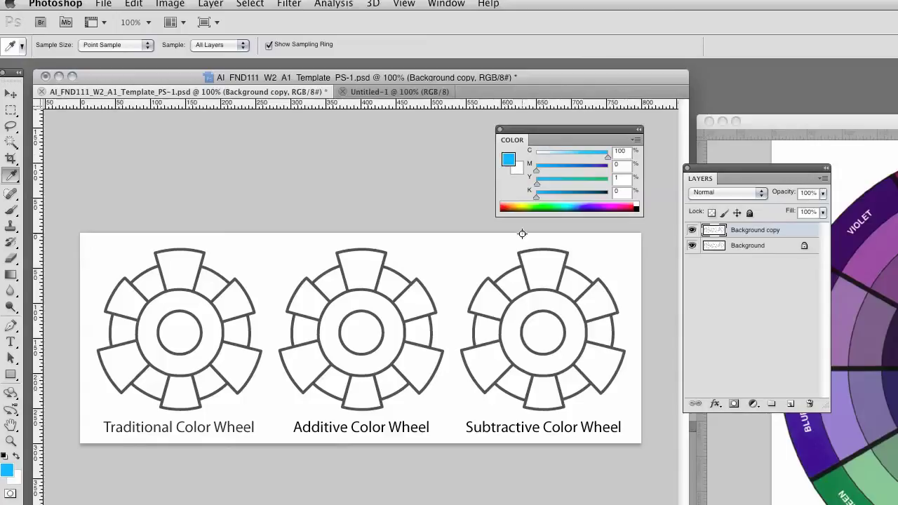
pyautogui.click(13, 143)
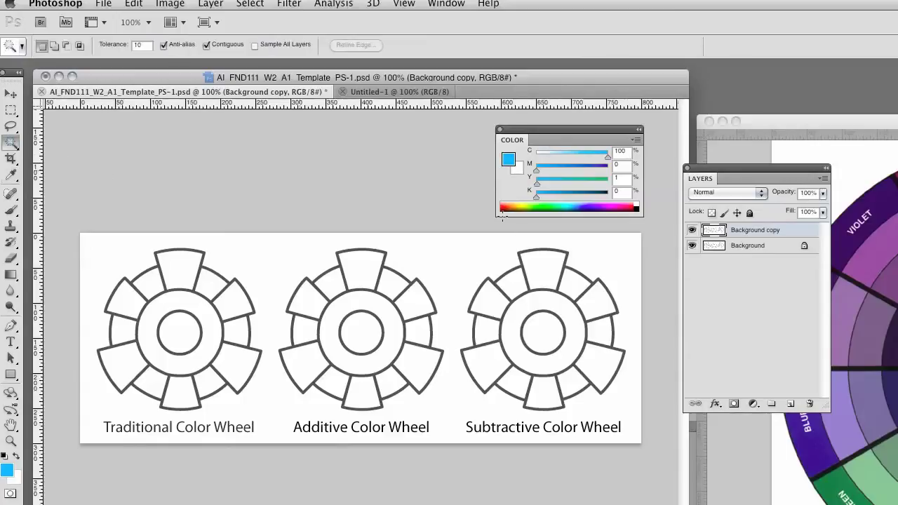
pyautogui.click(549, 261)
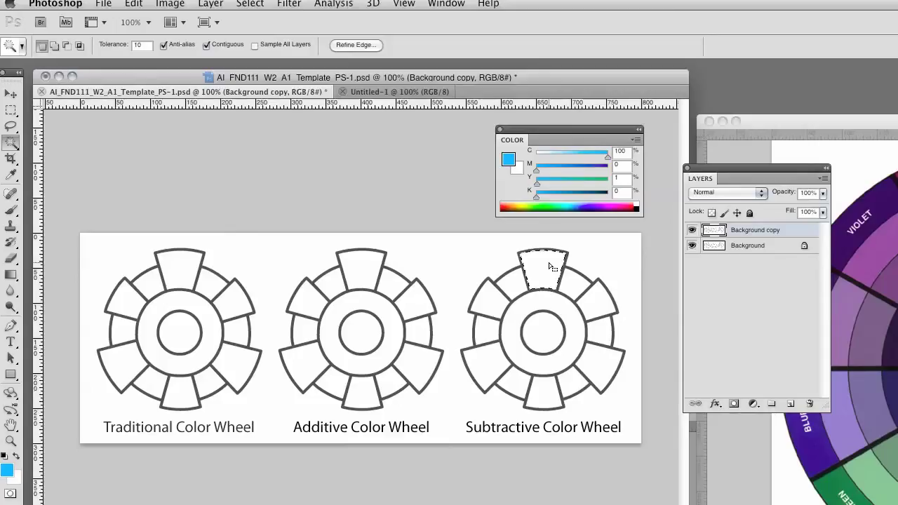
pyautogui.hotkey('alt', 'BackSpace')
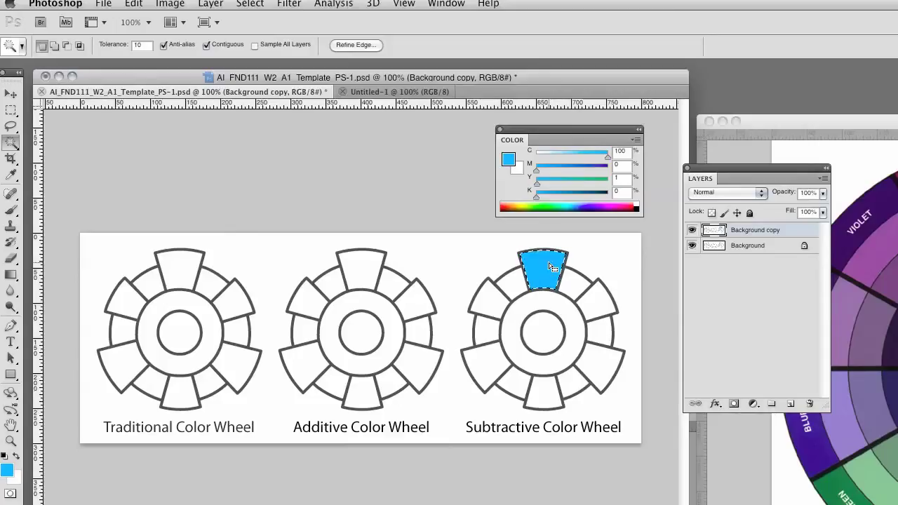
pyautogui.press('super+d')
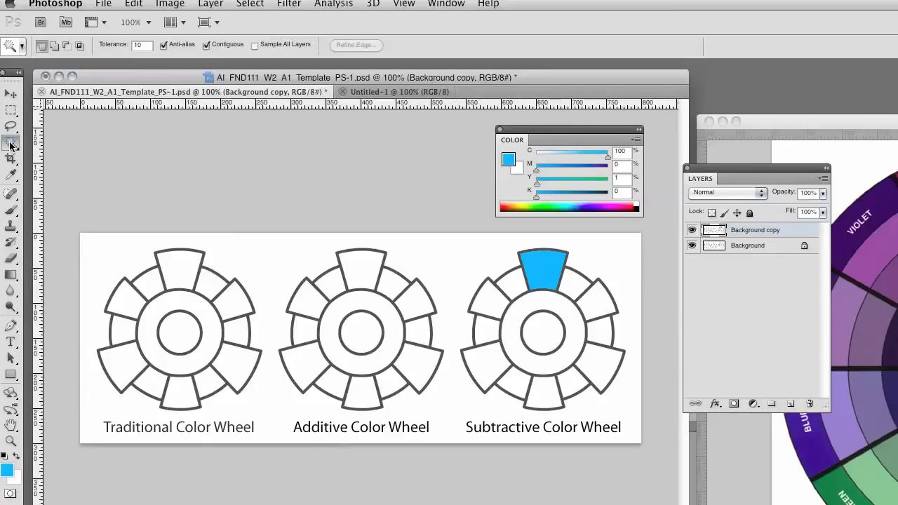
# Step: Fill the lower-right segment with magenta and the lower-left segment with yellow
pyautogui.click(588, 357)
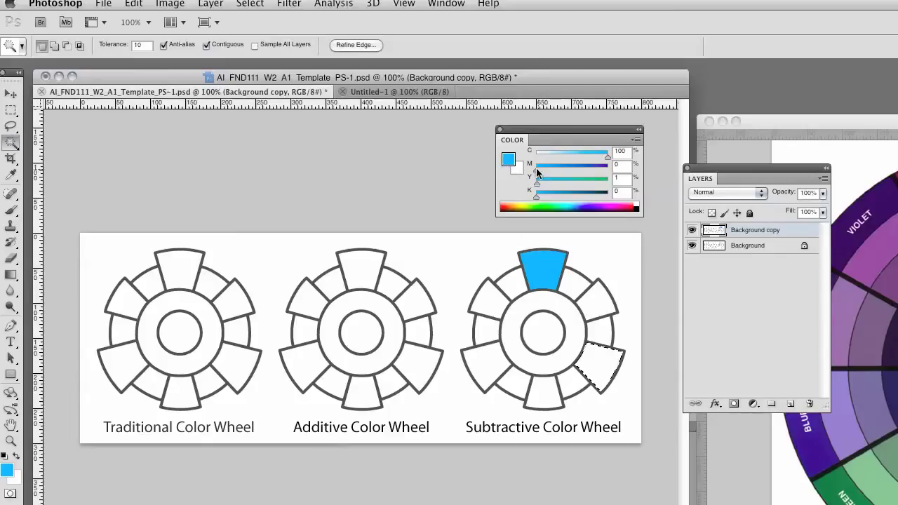
pyautogui.moveTo(536, 169)
pyautogui.mouseDown()
pyautogui.moveTo(608, 170)
pyautogui.moveTo(536, 156)
pyautogui.mouseUp()
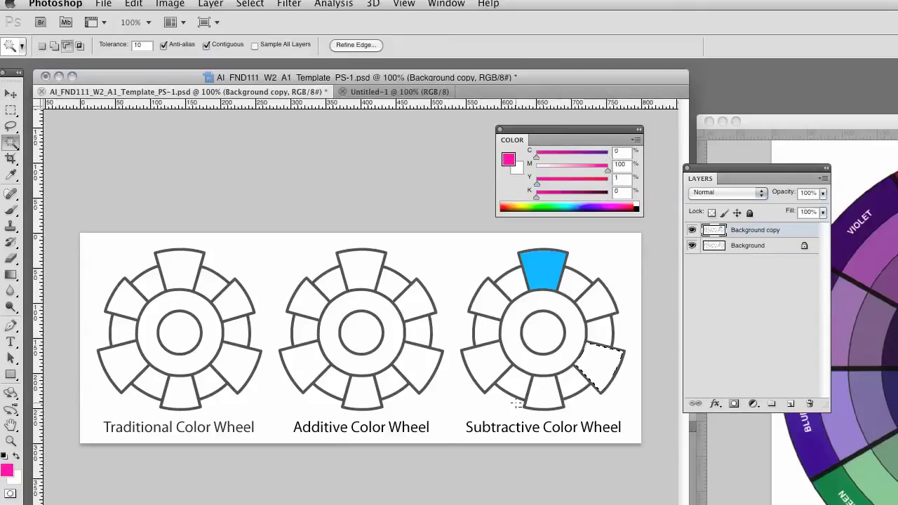
pyautogui.hotkey('alt', 'BackSpace')
pyautogui.press('super+d')
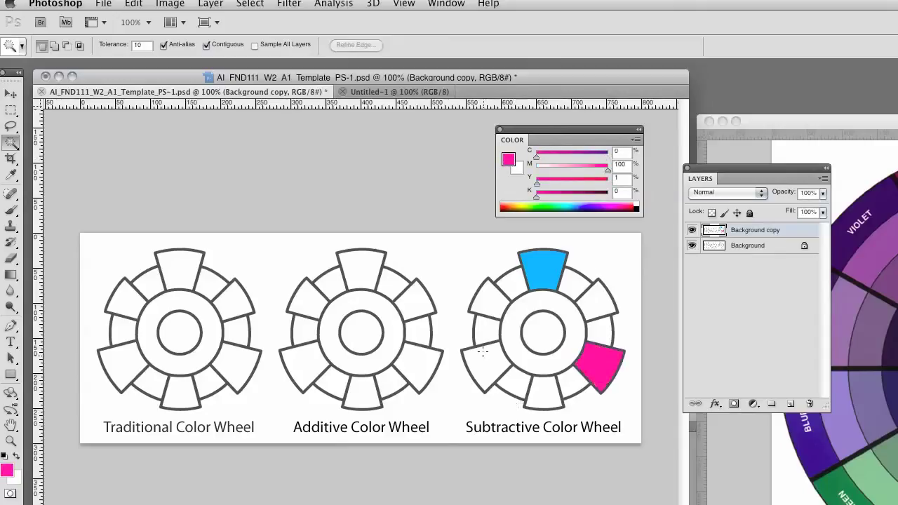
pyautogui.click(490, 368)
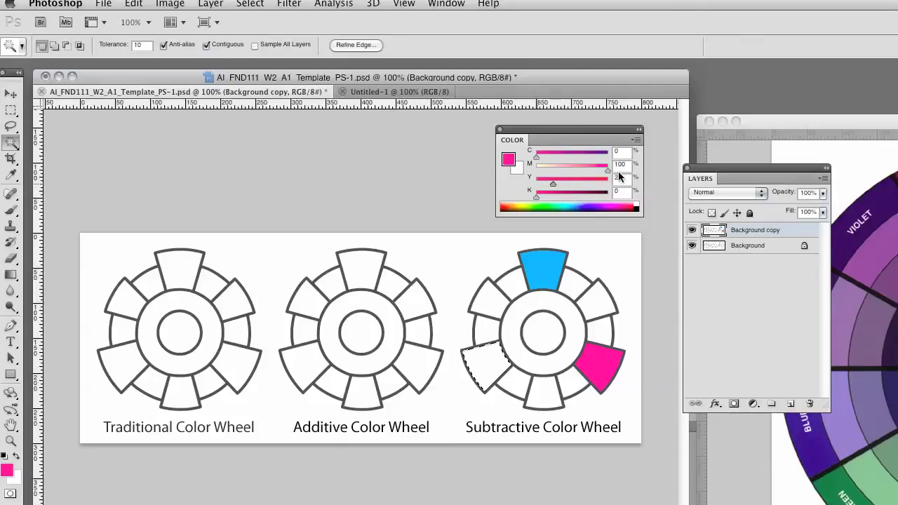
pyautogui.moveTo(536, 184)
pyautogui.mouseDown()
pyautogui.moveTo(609, 184)
pyautogui.moveTo(537, 168)
pyautogui.mouseUp()
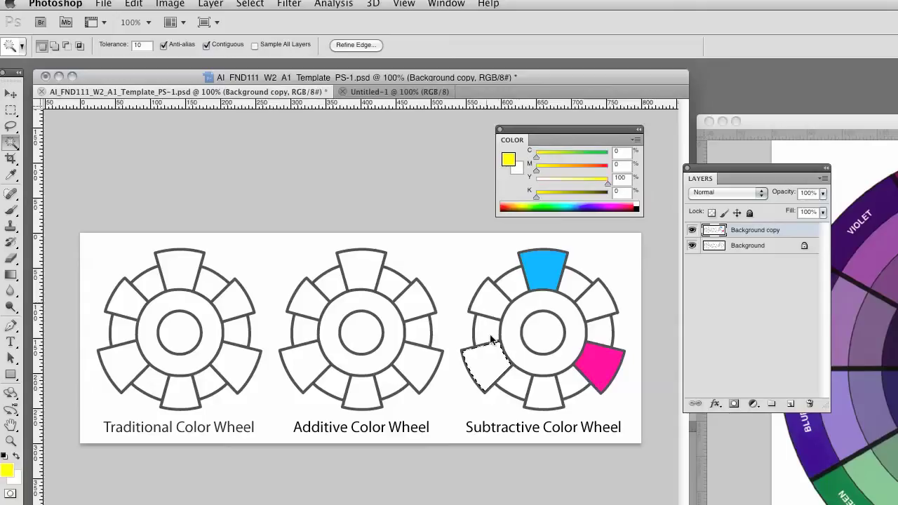
pyautogui.hotkey('alt', 'BackSpace')
pyautogui.press('super+d')
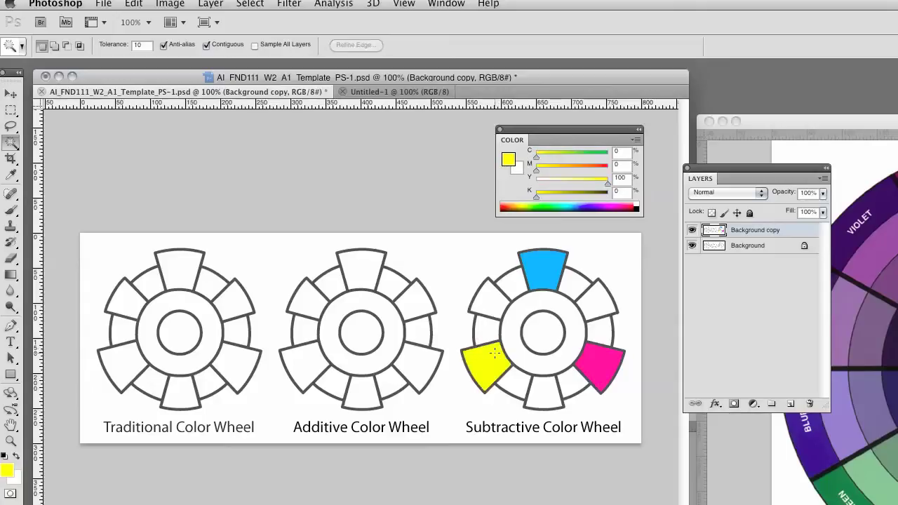
# Step: Fill the wedge right of cyan with violet (C100 M100) and the upper-left segment with green
pyautogui.click(608, 184)
pyautogui.moveTo(607, 184); pyautogui.dragTo(449, 196)
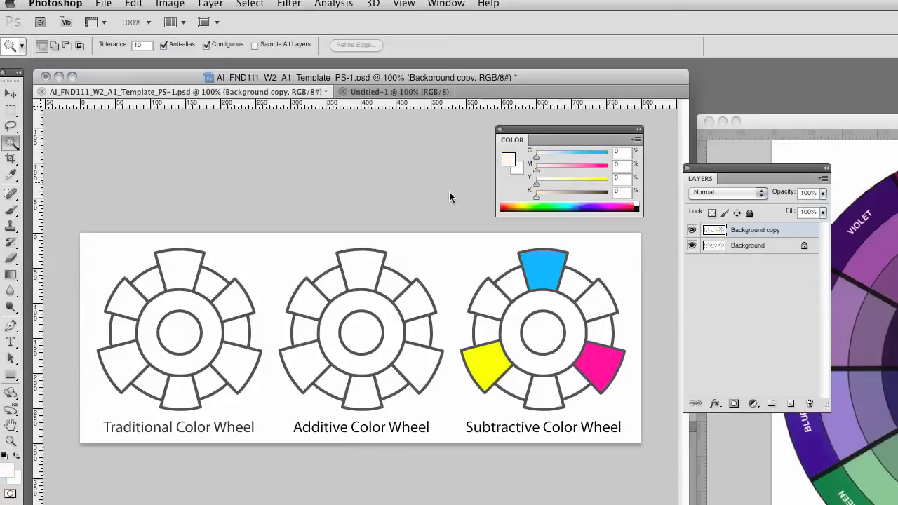
pyautogui.moveTo(536, 155); pyautogui.dragTo(620, 125)
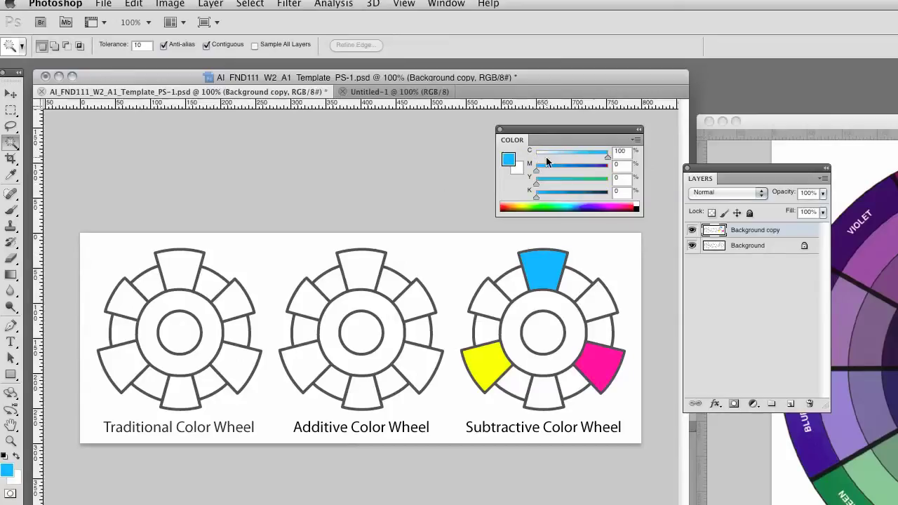
pyautogui.moveTo(537, 170); pyautogui.dragTo(609, 169)
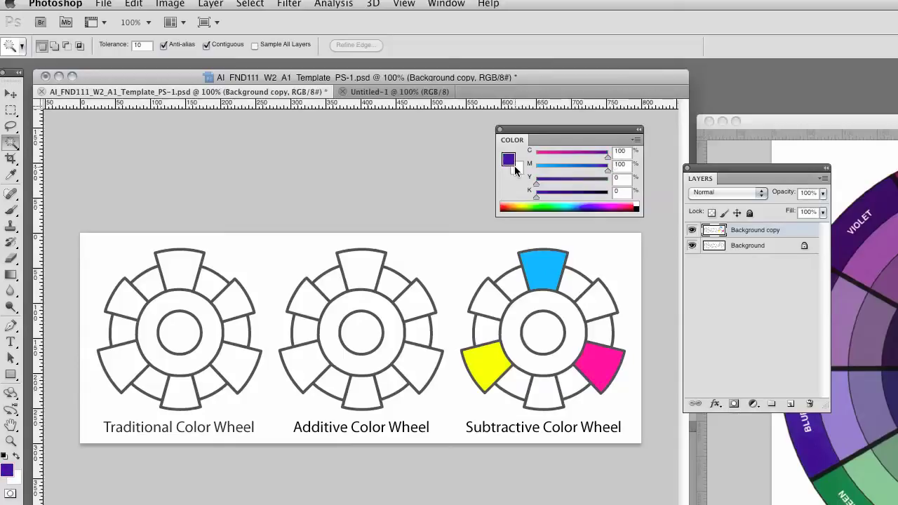
pyautogui.click(597, 299)
pyautogui.hotkey('alt', 'Delete')
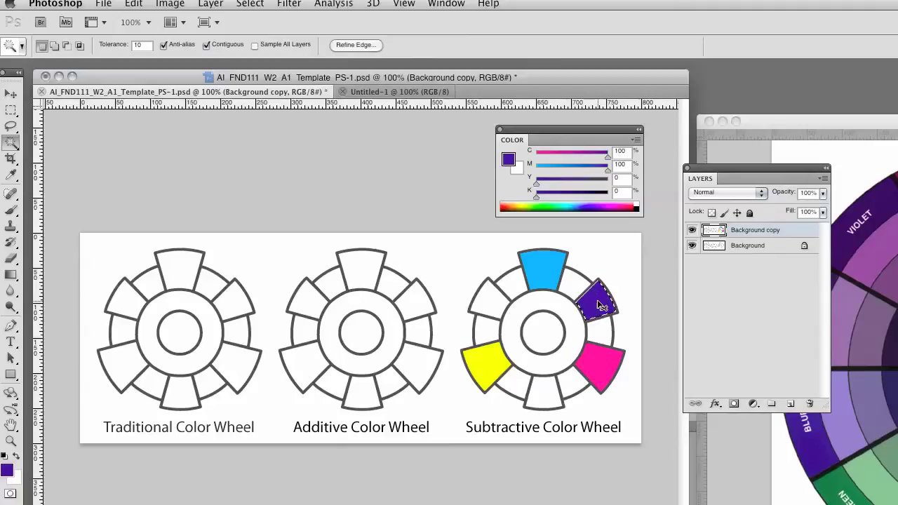
pyautogui.hotkey('ctrl', 'd')
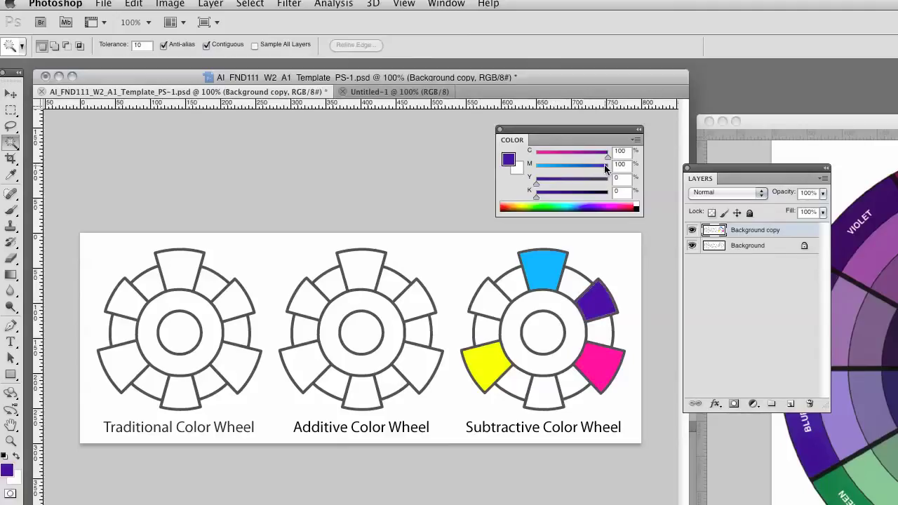
pyautogui.moveTo(606, 166); pyautogui.dragTo(675, 161)
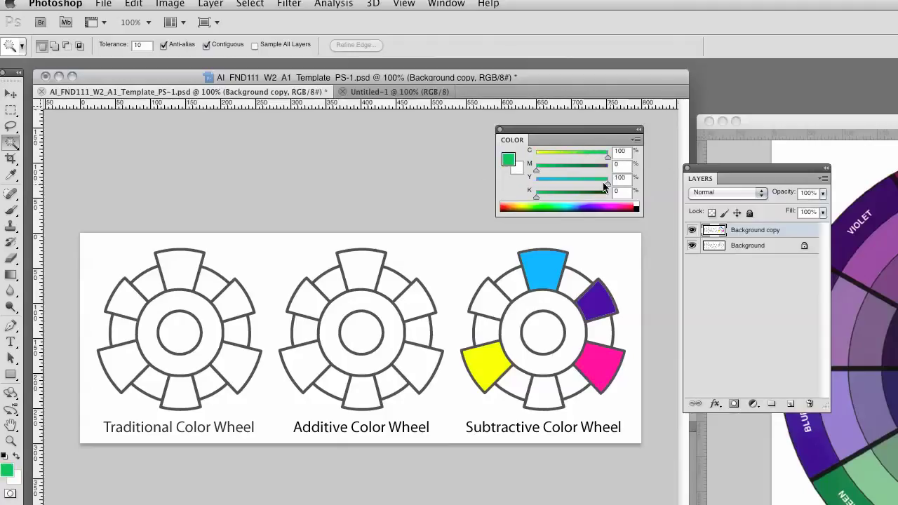
pyautogui.click(486, 304)
pyautogui.hotkey('alt', 'BackSpace')
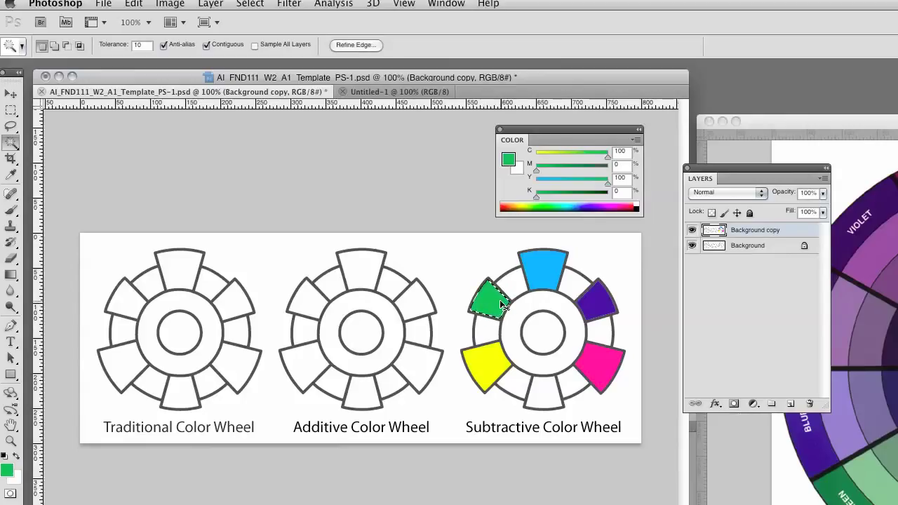
pyautogui.hotkey('ctrl', 'd')
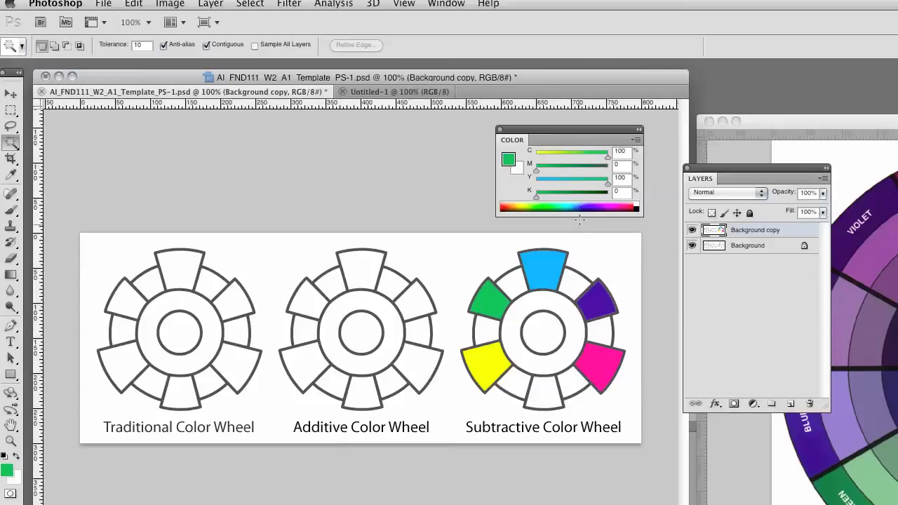
# Step: Fill the segment between green and cyan with teal and the one between green and yellow with lime
pyautogui.moveTo(608, 184); pyautogui.dragTo(571, 185)
pyautogui.click(517, 285)
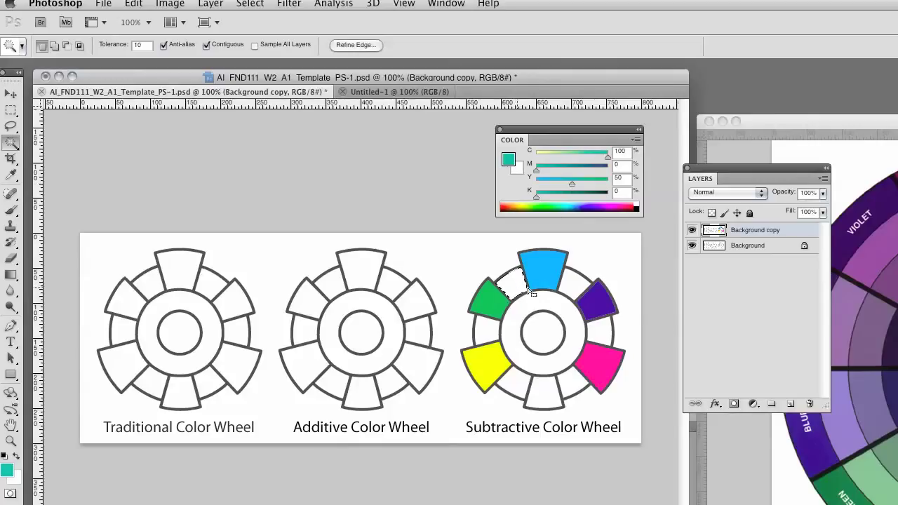
pyautogui.hotkey('alt', 'BackSpace')
pyautogui.hotkey('ctrl', 'd')
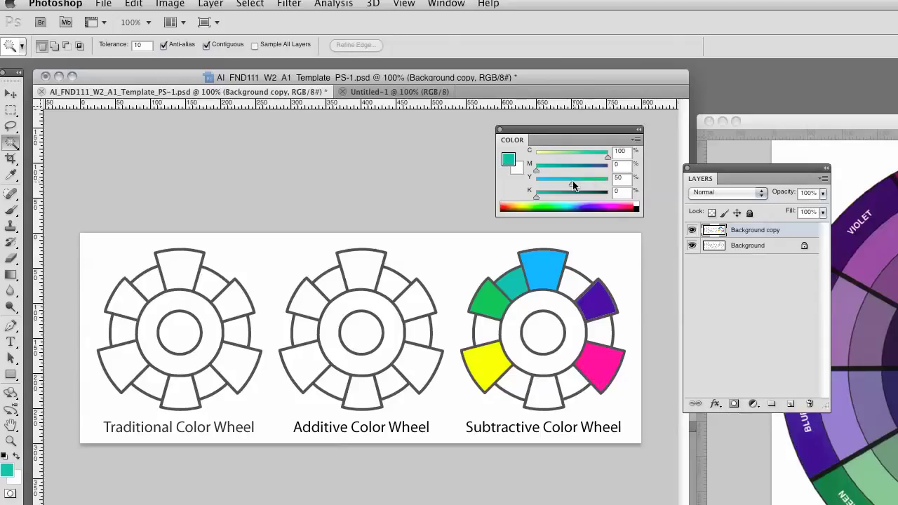
pyautogui.moveTo(573, 184); pyautogui.dragTo(627, 191)
pyautogui.moveTo(609, 158); pyautogui.dragTo(574, 161)
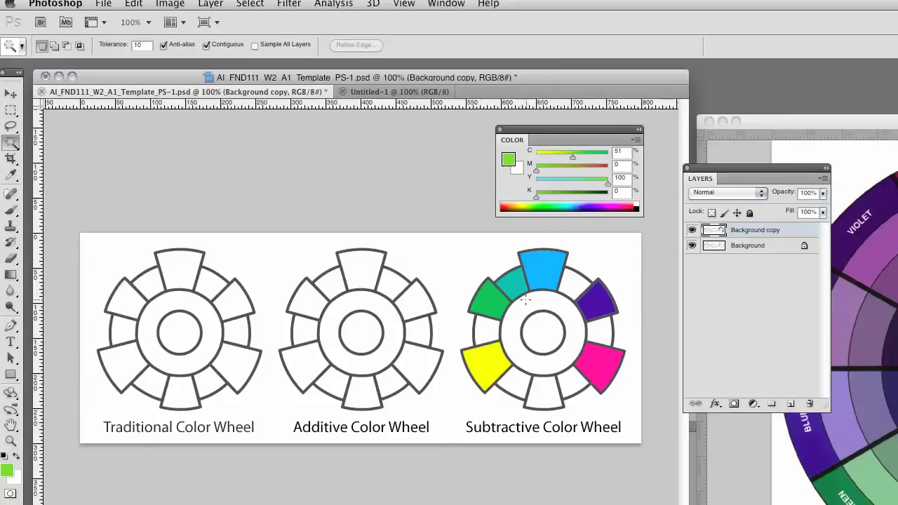
pyautogui.click(480, 333)
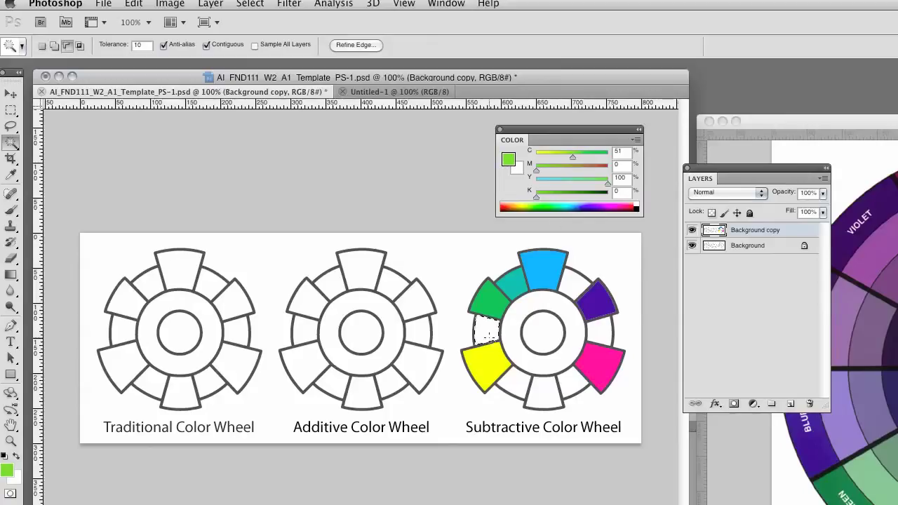
pyautogui.hotkey('alt', 'BackSpace')
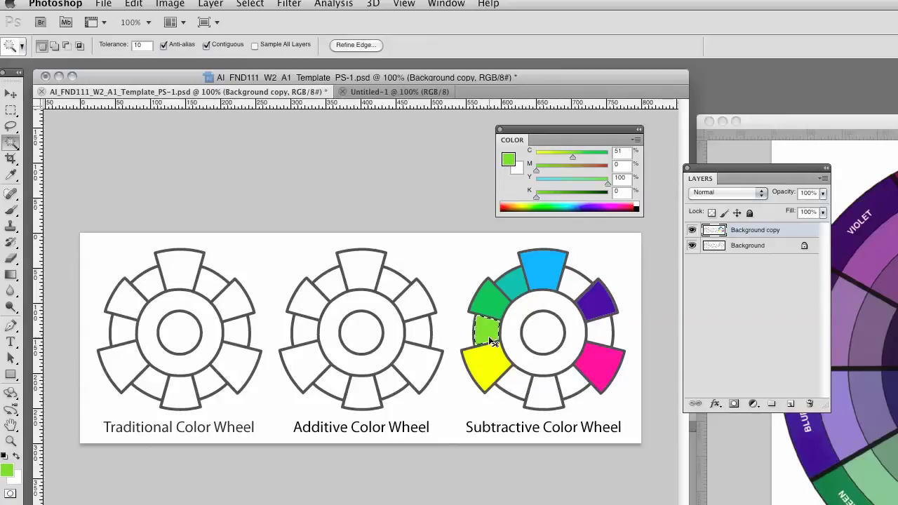
pyautogui.press('super+d')
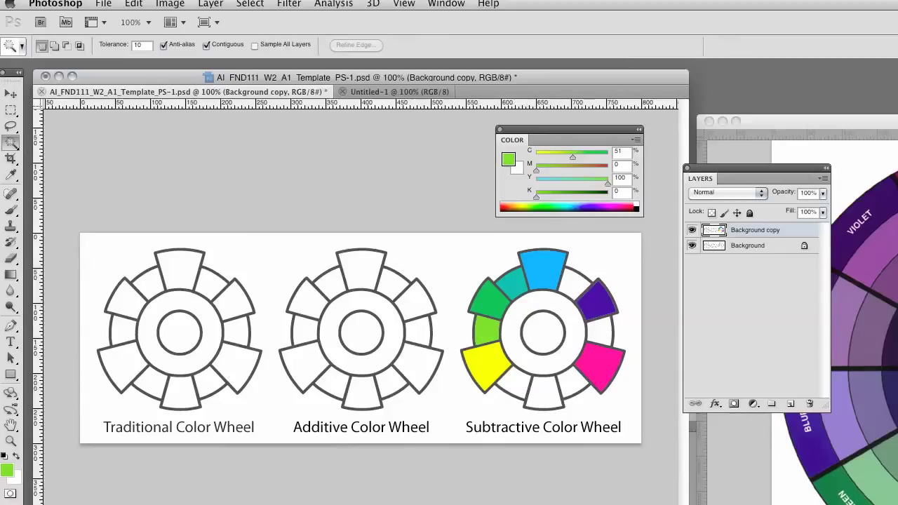
# Step: Fill the cyan–violet segment with blue and the violet–magenta segment with purple, using 50 values
pyautogui.press('Tab')
pyautogui.press('Tab')
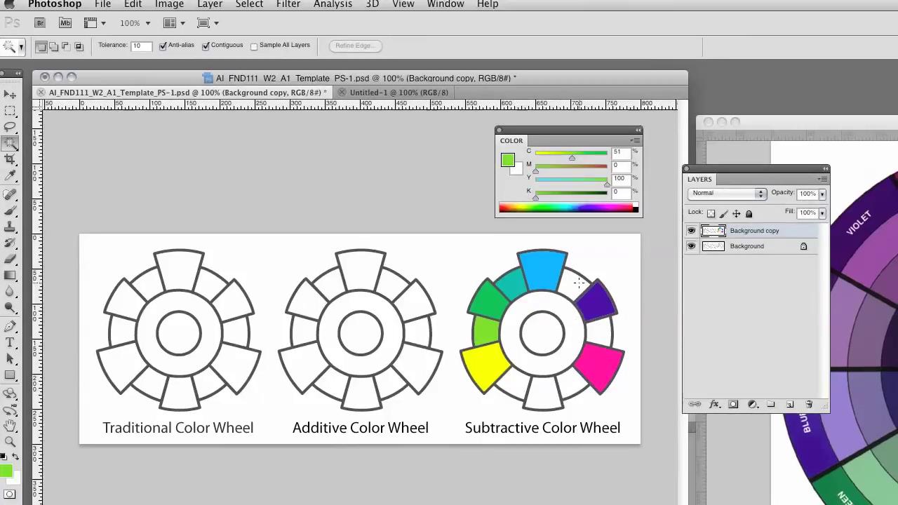
pyautogui.moveTo(572, 157); pyautogui.dragTo(528, 183)
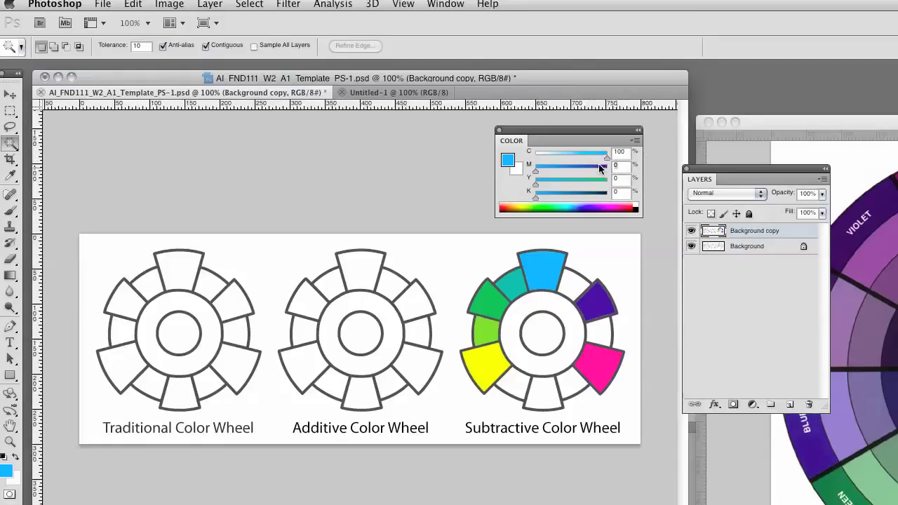
pyautogui.write('50')
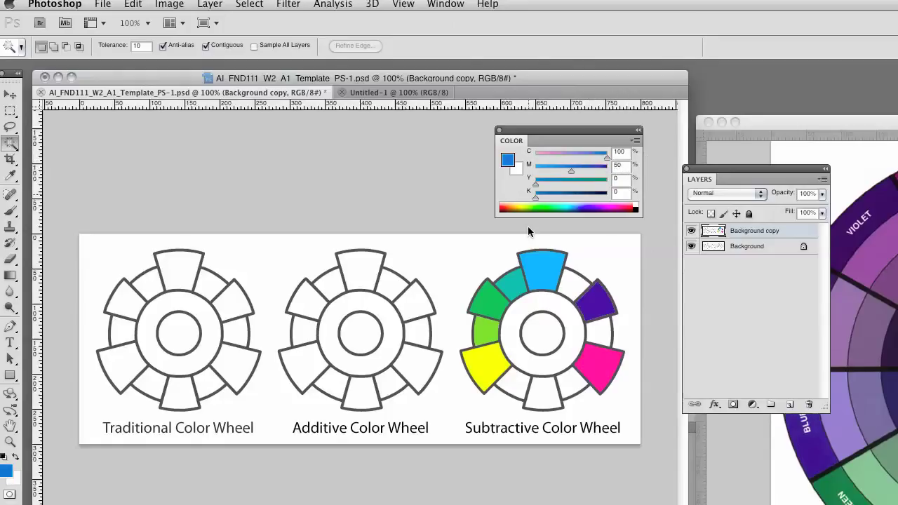
pyautogui.click(574, 281)
pyautogui.hotkey('alt', 'BackSpace')
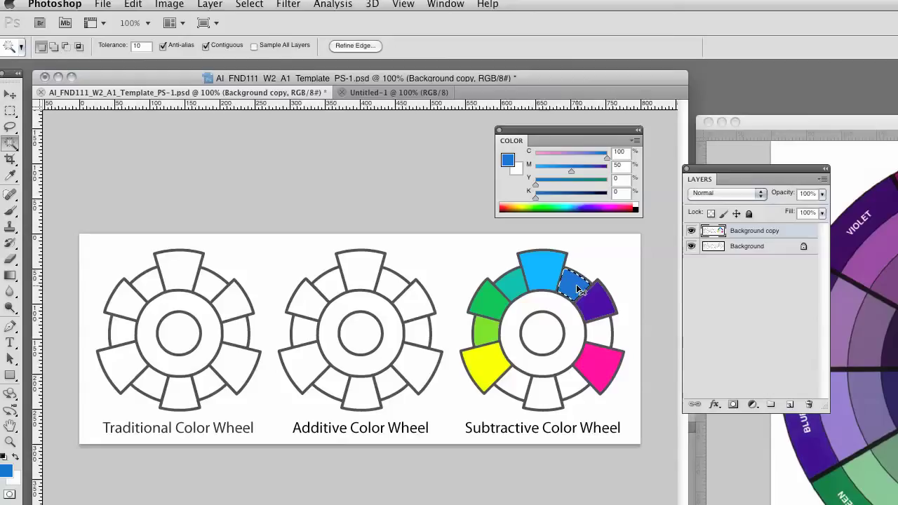
pyautogui.hotkey('ctrl', 'd')
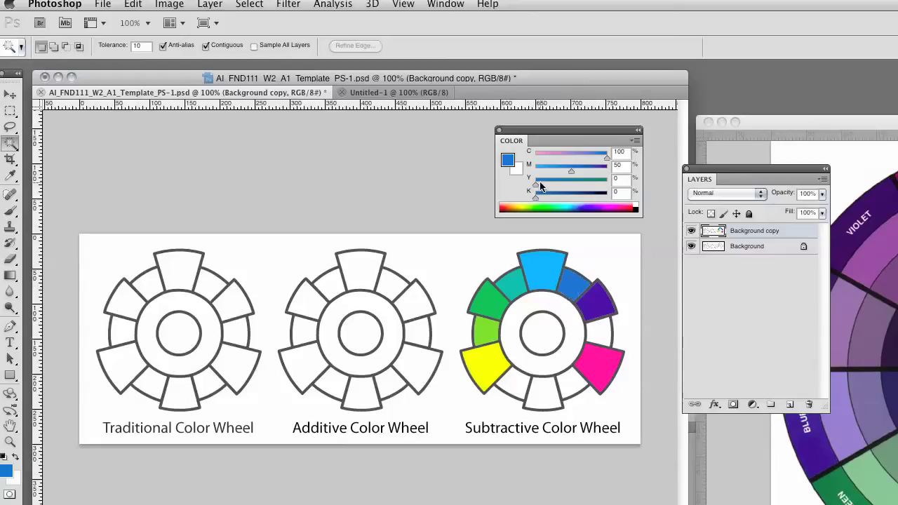
pyautogui.moveTo(572, 172); pyautogui.dragTo(611, 171)
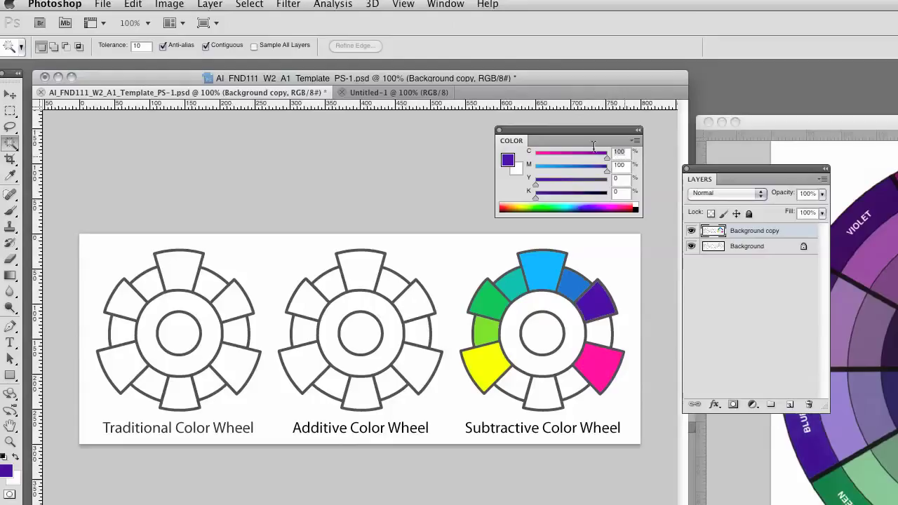
pyautogui.write('50')
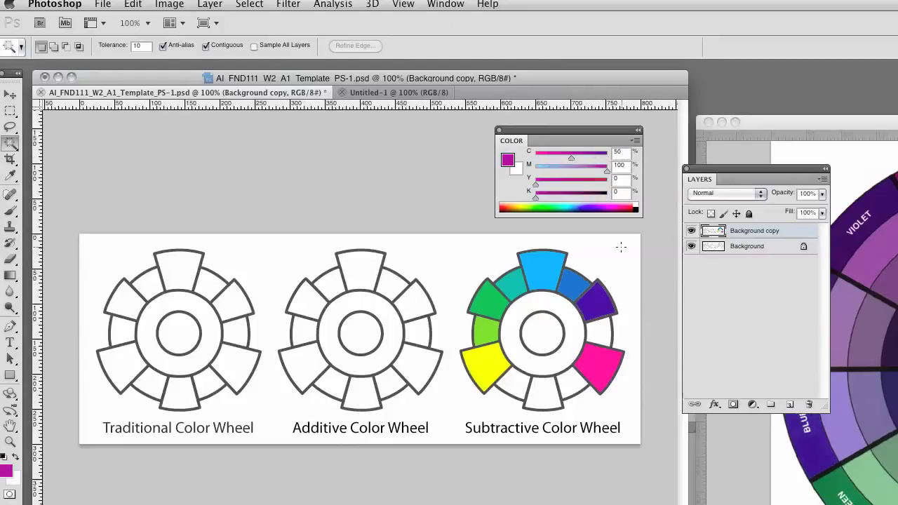
pyautogui.click(605, 336)
pyautogui.hotkey('alt', 'BackSpace')
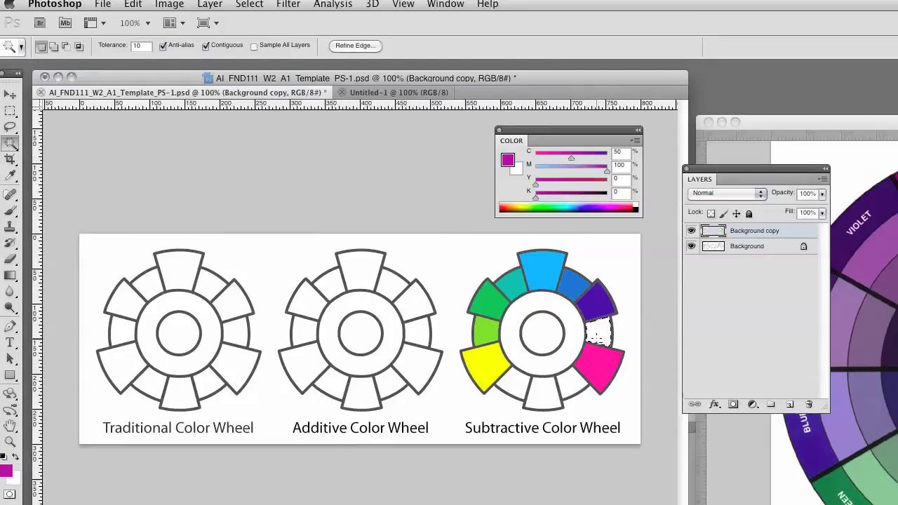
pyautogui.hotkey('ctrl', 'd')
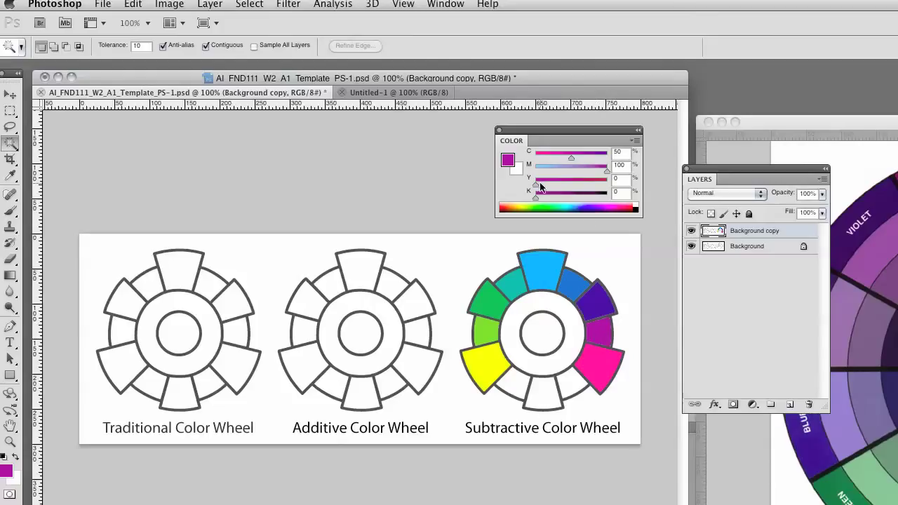
# Step: Fill the subtractive wheel's bottom segment with pure red, then try a pinkish red beside magenta
pyautogui.moveTo(537, 185); pyautogui.dragTo(630, 185)
pyautogui.moveTo(573, 157); pyautogui.dragTo(513, 146)
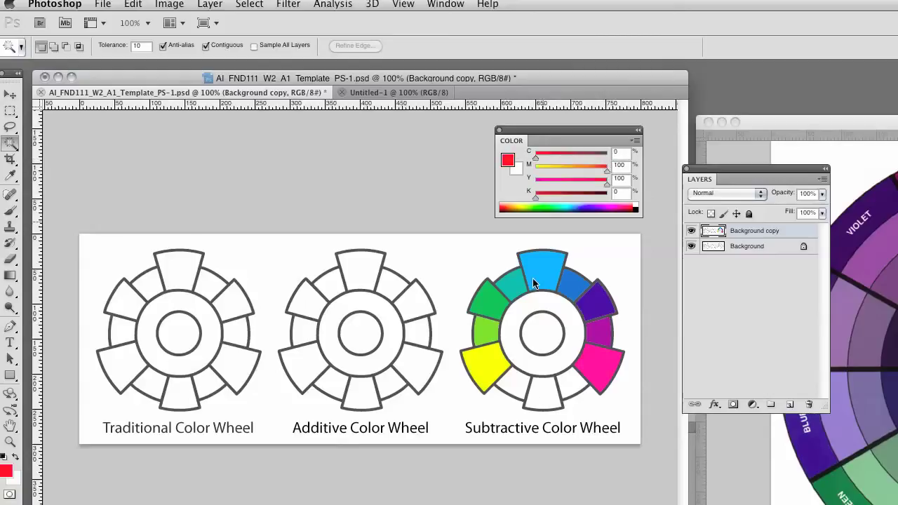
pyautogui.click(543, 397)
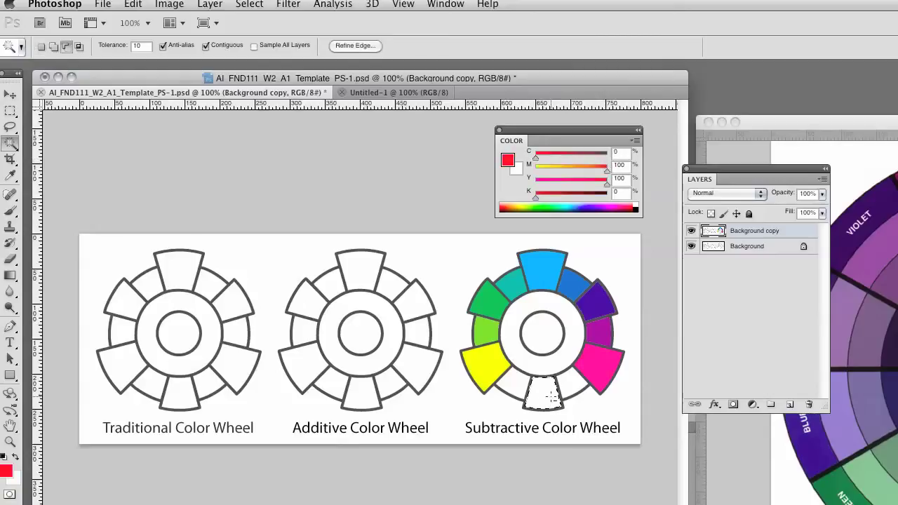
pyautogui.hotkey('alt', 'BackSpace')
pyautogui.hotkey('ctrl', 'd')
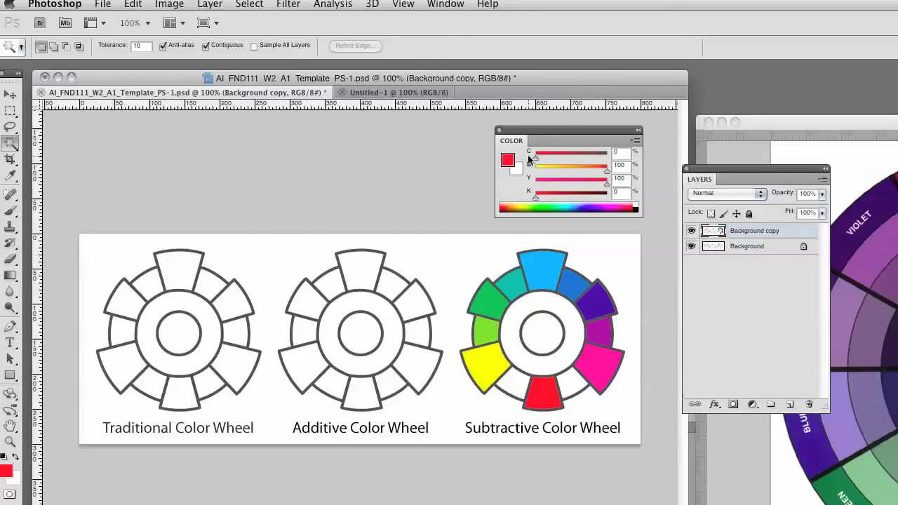
pyautogui.moveTo(607, 183); pyautogui.dragTo(571, 185)
pyautogui.click(572, 379)
pyautogui.hotkey('ctrl', 'd')
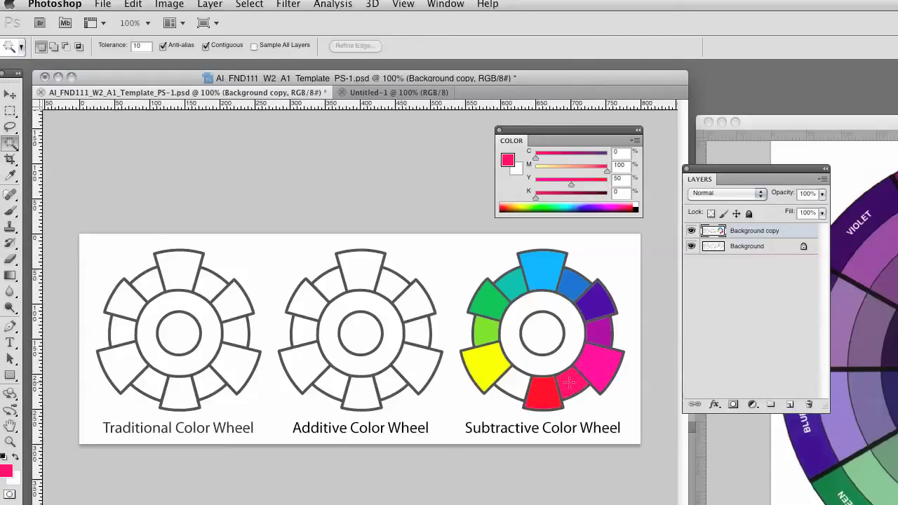
# Step: Mix orange with Y 100 and M 50 and fill the wedge between yellow and red
pyautogui.moveTo(571, 186); pyautogui.dragTo(627, 175)
pyautogui.click(613, 165)
pyautogui.write('50')
pyautogui.press('Return')
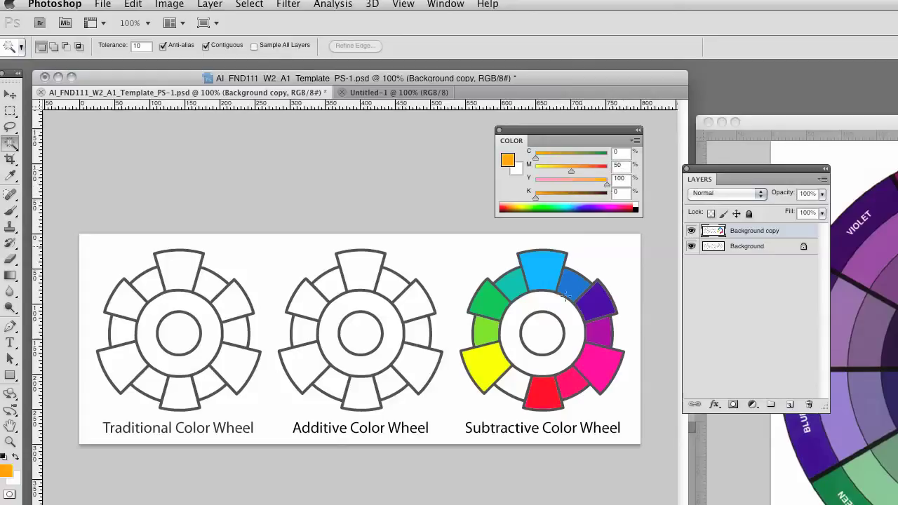
pyautogui.click(511, 377)
pyautogui.hotkey('alt', 'BackSpace')
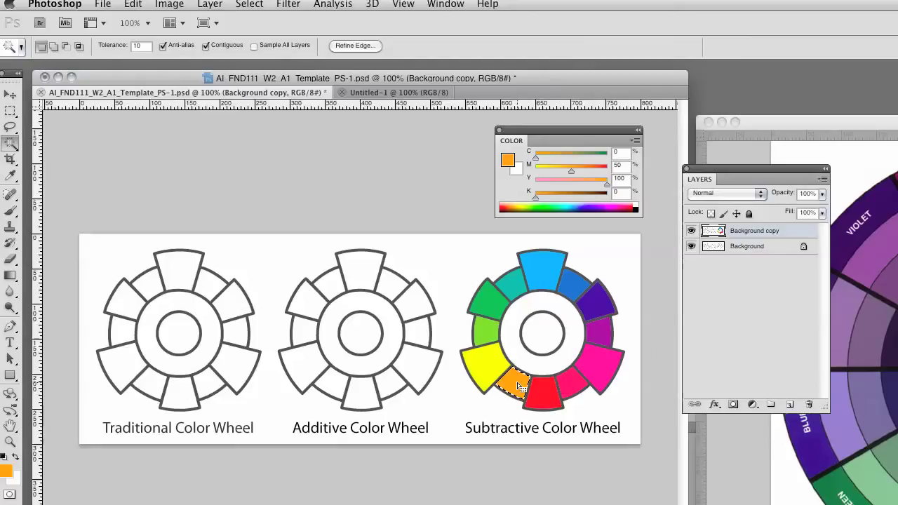
pyautogui.hotkey('ctrl', 'd')
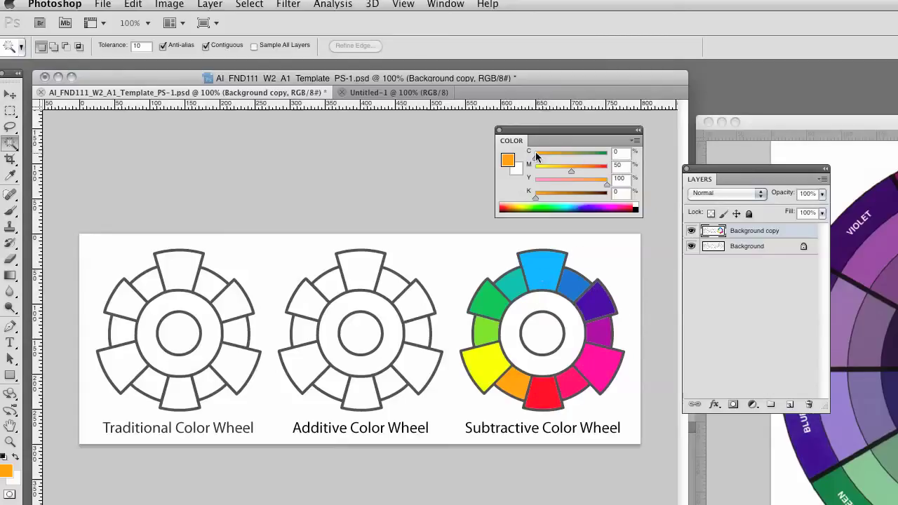
# Step: Raise cyan to 100 (C100 M100 Y100 K0) and fill the wheel's centre circle with dark grey
pyautogui.moveTo(535, 155); pyautogui.dragTo(658, 166)
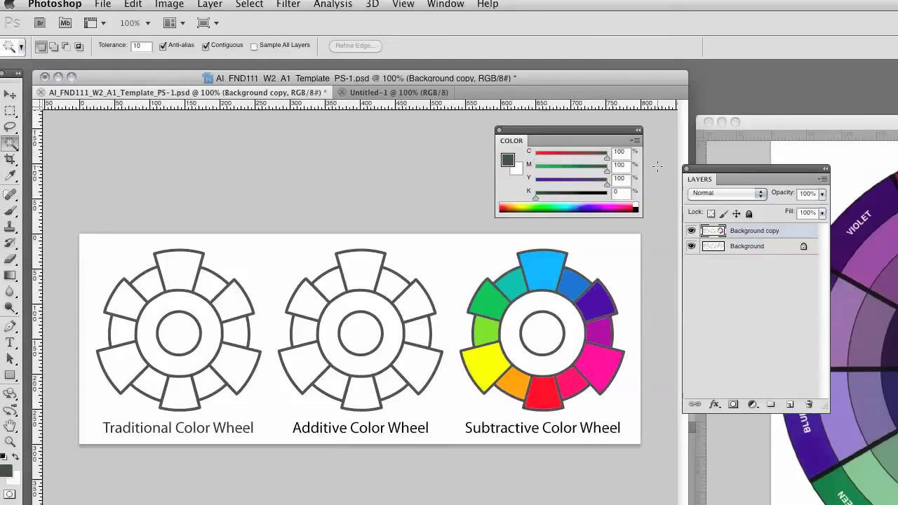
pyautogui.click(544, 336)
pyautogui.hotkey('alt', 'BackSpace')
pyautogui.hotkey('ctrl', 'd')
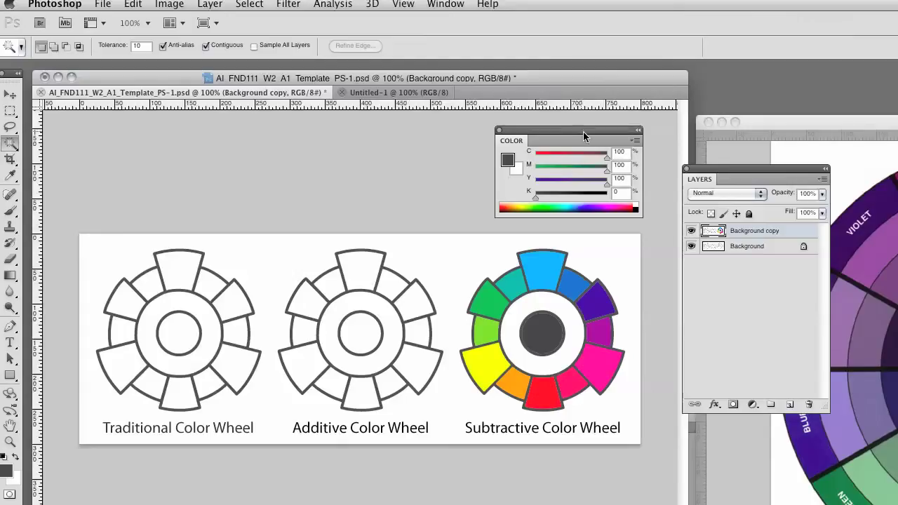
pyautogui.click(636, 143)
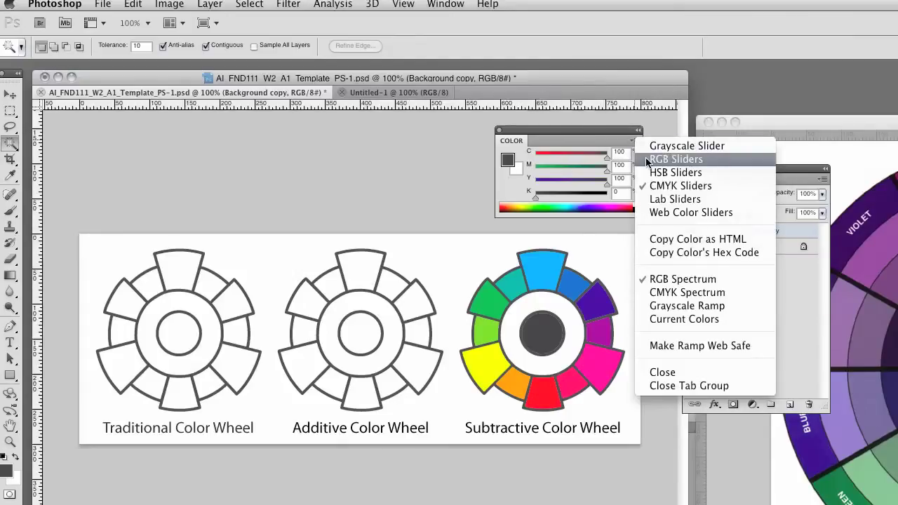
# Step: Switch the Color panel to RGB sliders and fill the Additive wheel's top wedge with red (R255)
pyautogui.click(647, 160)
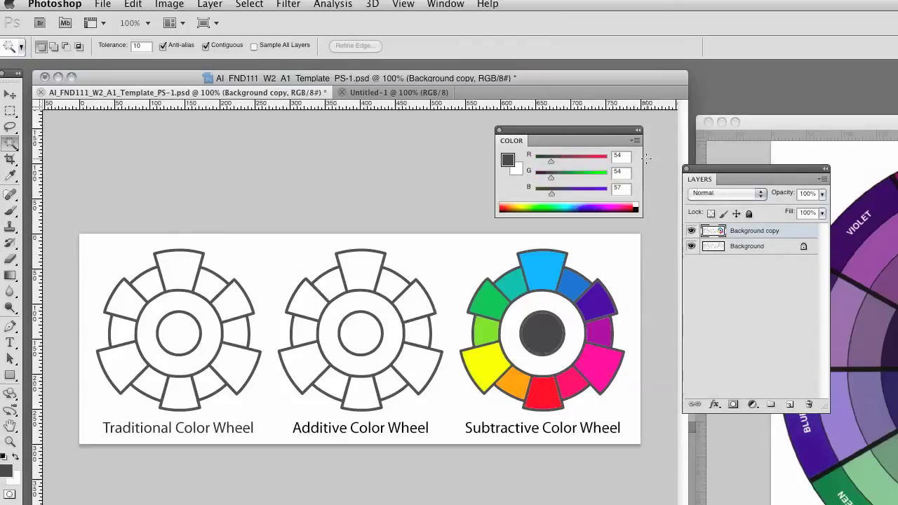
pyautogui.click(365, 264)
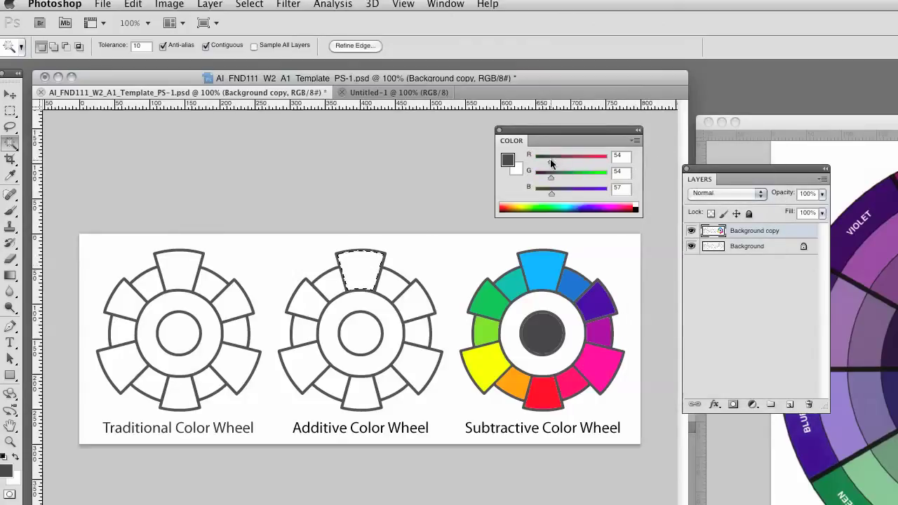
pyautogui.moveTo(551, 161); pyautogui.dragTo(619, 164)
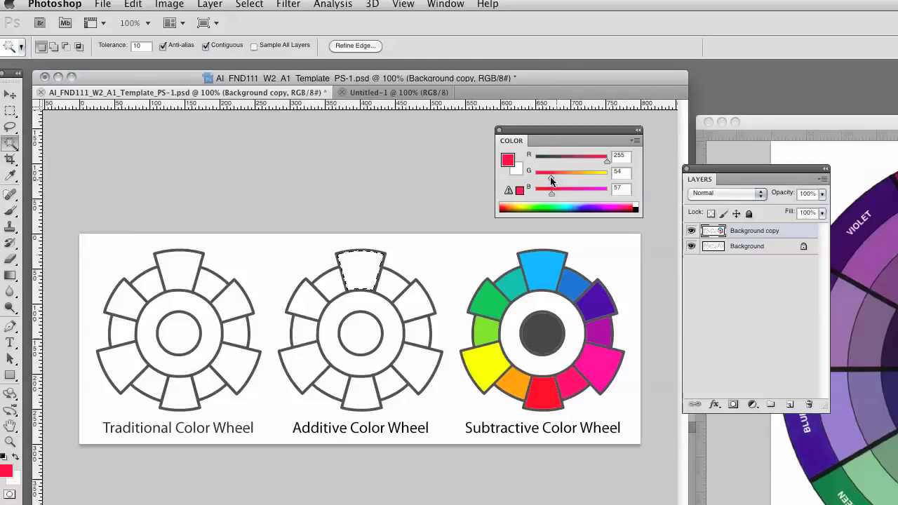
pyautogui.moveTo(550, 177); pyautogui.dragTo(524, 193)
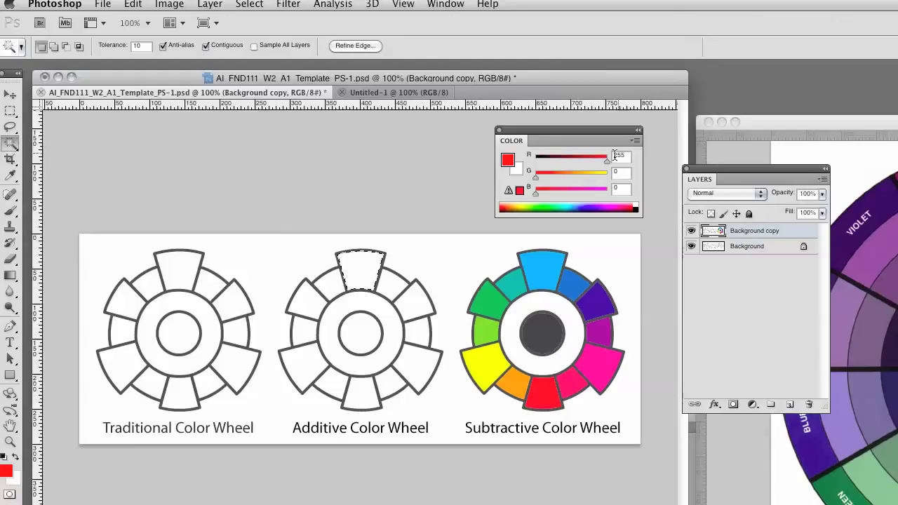
pyautogui.hotkey('alt', 'BackSpace')
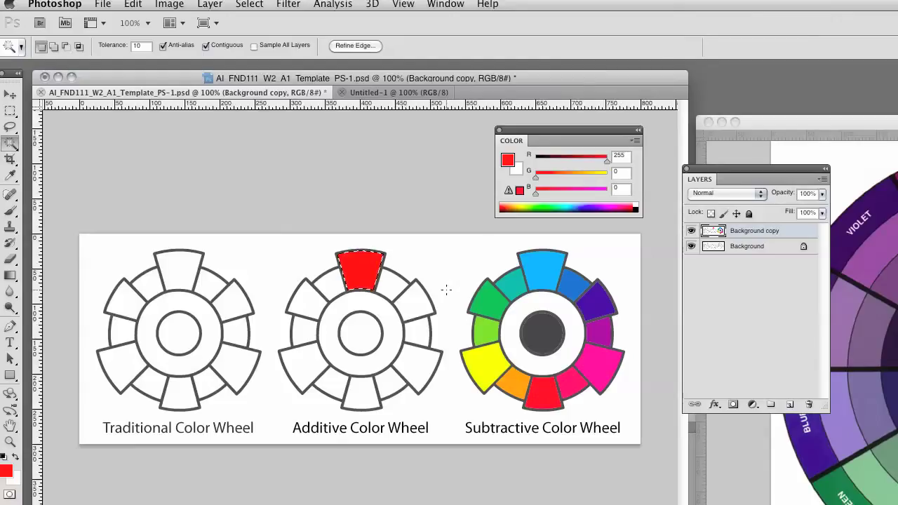
pyautogui.click(225, 56)
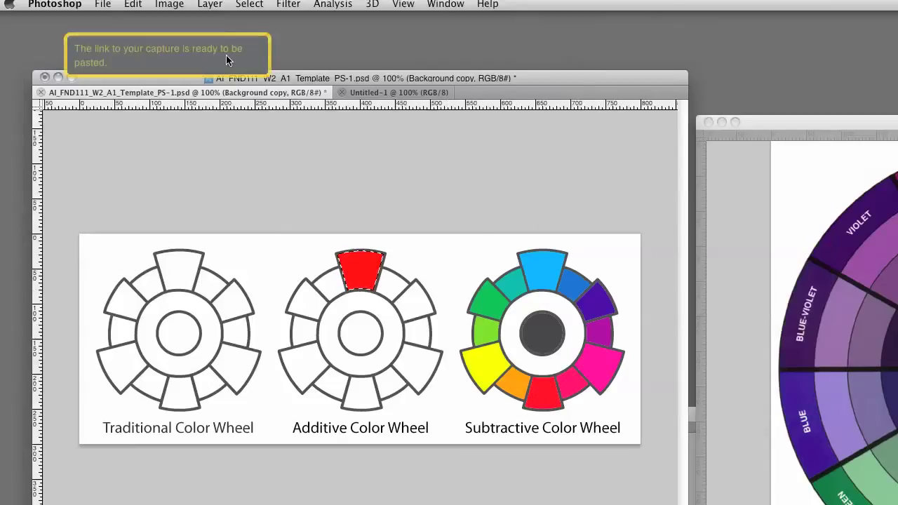
pyautogui.click(346, 293)
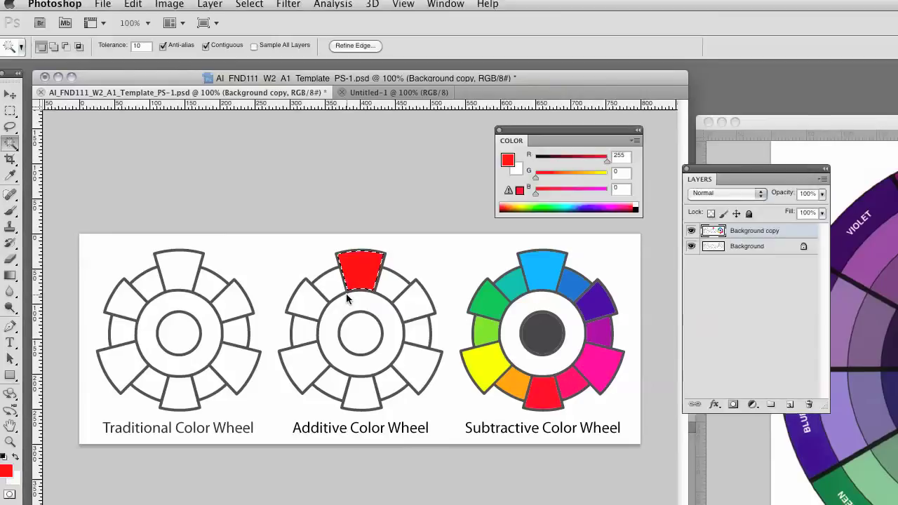
# Step: Fill the lower-right wedge with pure green and the left wedge with pure blue, each at 255
pyautogui.click(413, 370)
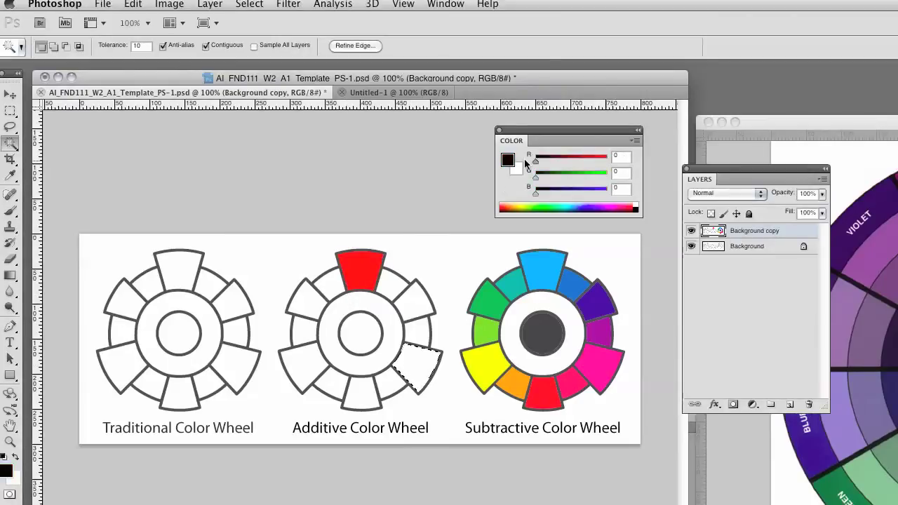
pyautogui.moveTo(593, 184); pyautogui.dragTo(612, 183)
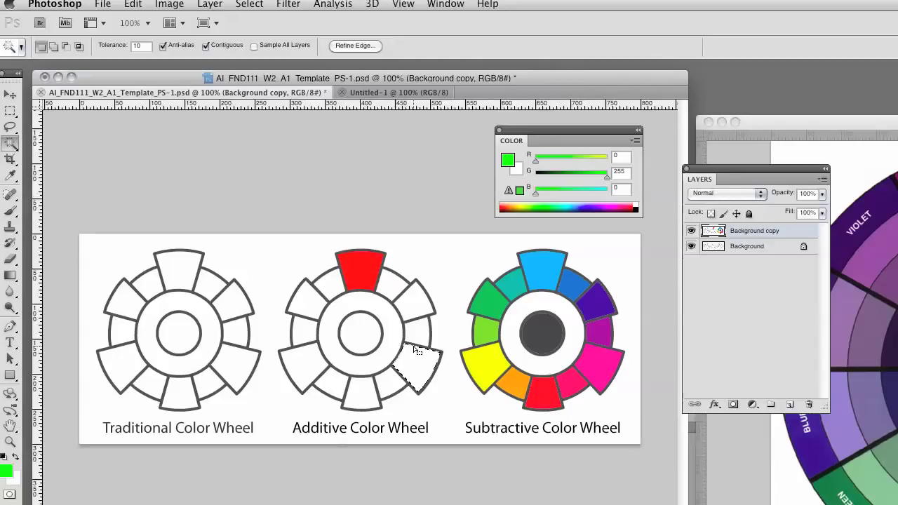
pyautogui.hotkey('alt', 'BackSpace')
pyautogui.hotkey('ctrl', 'd')
pyautogui.click(295, 368)
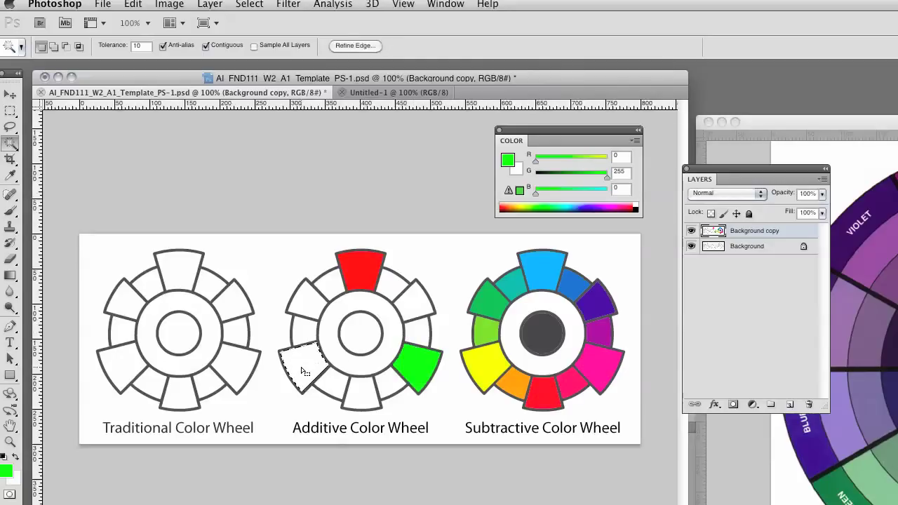
pyautogui.moveTo(538, 192)
pyautogui.mouseDown()
pyautogui.moveTo(593, 205)
pyautogui.moveTo(608, 200)
pyautogui.moveTo(613, 184)
pyautogui.moveTo(536, 177)
pyautogui.mouseUp()
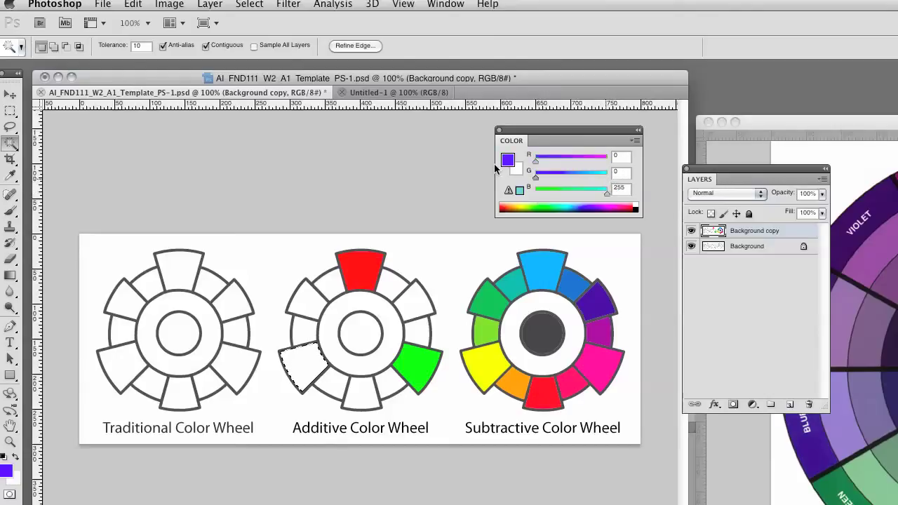
pyautogui.hotkey('alt', 'BackSpace')
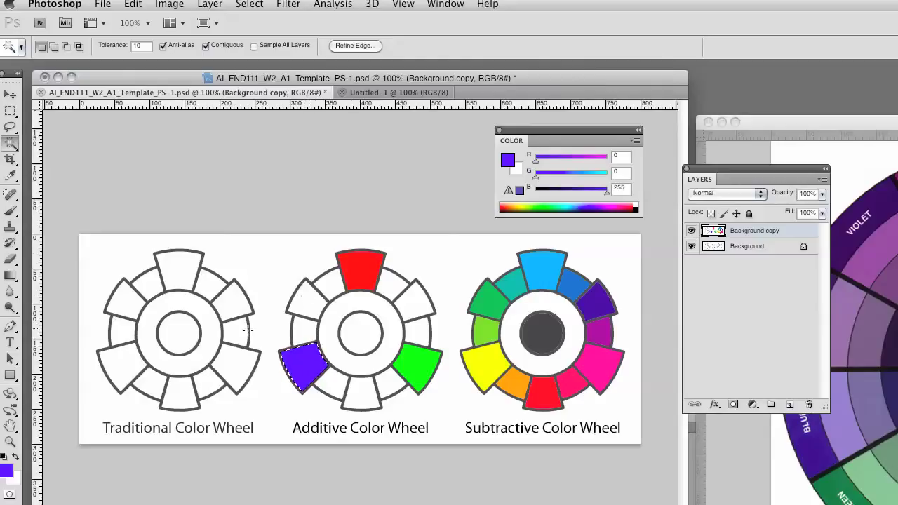
pyautogui.press('super+d')
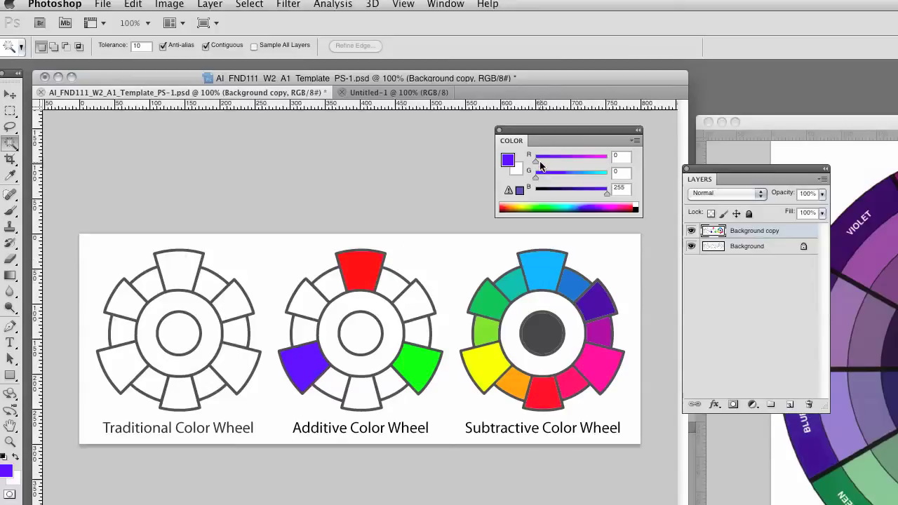
# Step: Fill the blank Additive wedge right of red with yellow (R255 G255)
pyautogui.moveTo(534, 160); pyautogui.dragTo(606, 158)
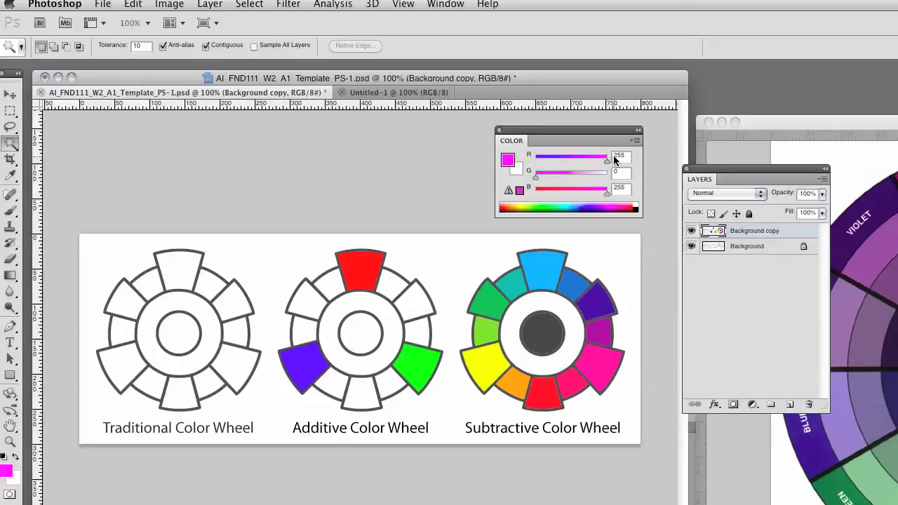
pyautogui.moveTo(538, 176); pyautogui.dragTo(452, 172)
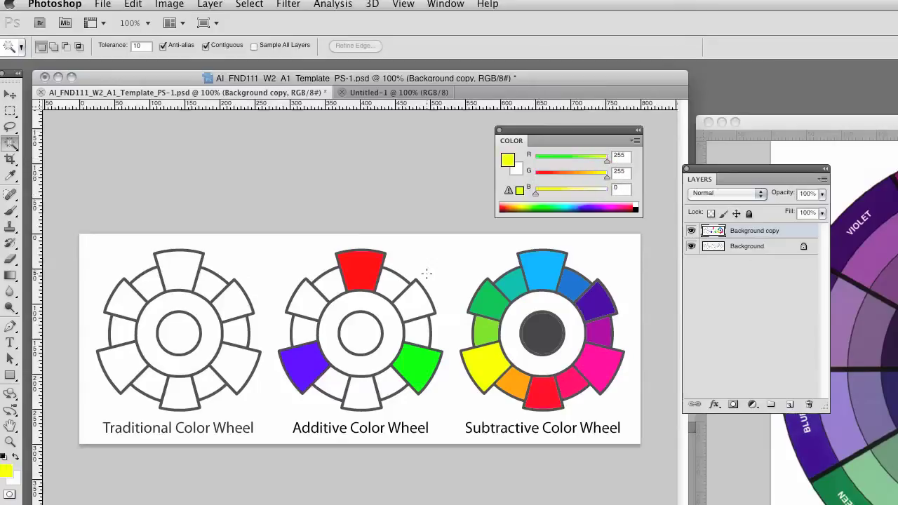
pyautogui.click(420, 298)
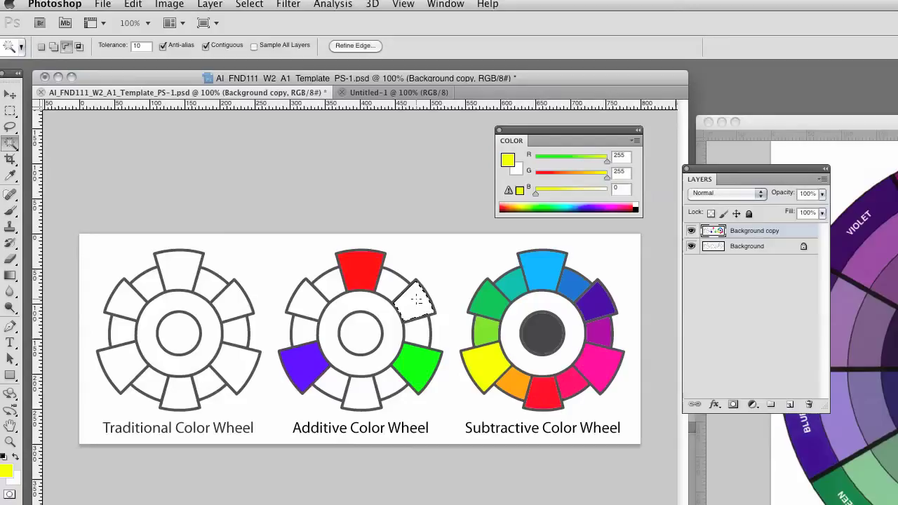
pyautogui.hotkey('alt', 'BackSpace')
pyautogui.press('super+d')
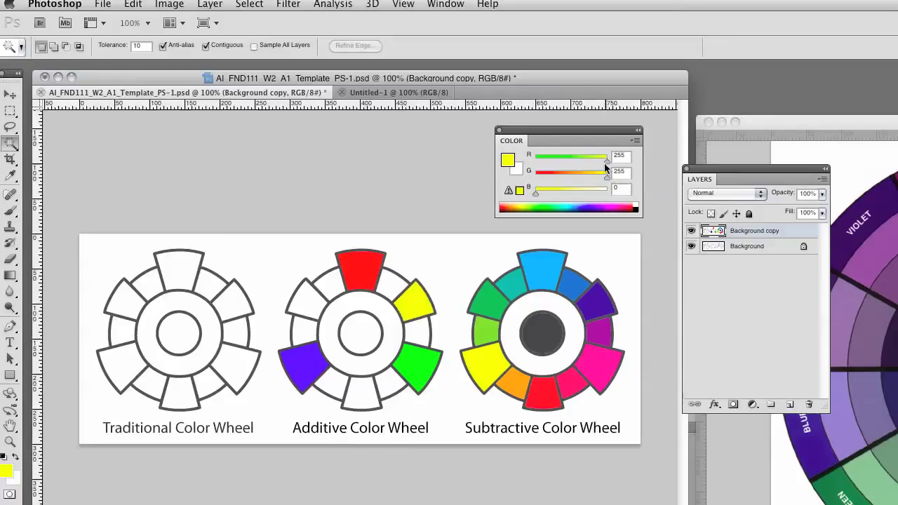
# Step: Fill the bottom wedge with cyan (G255 B255) and the upper-left segment with magenta
pyautogui.moveTo(604, 159); pyautogui.dragTo(535, 160)
pyautogui.moveTo(535, 191); pyautogui.dragTo(608, 192)
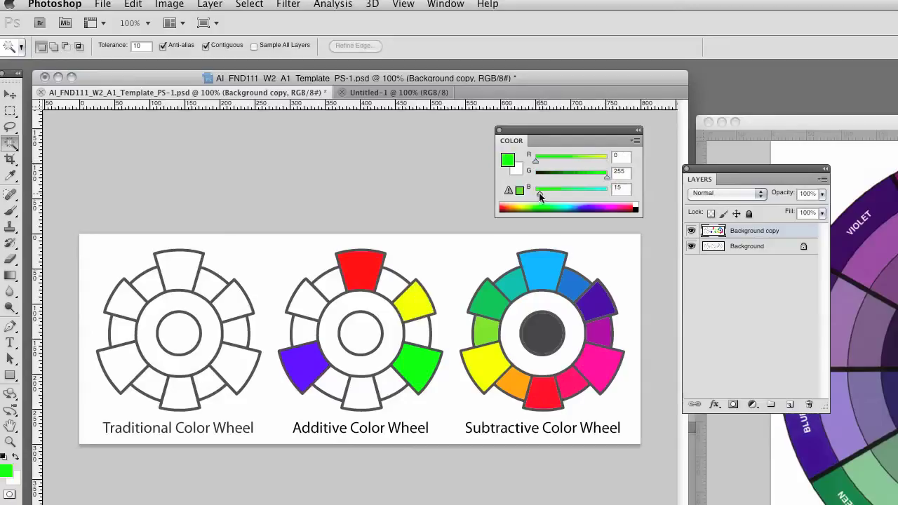
pyautogui.click(358, 397)
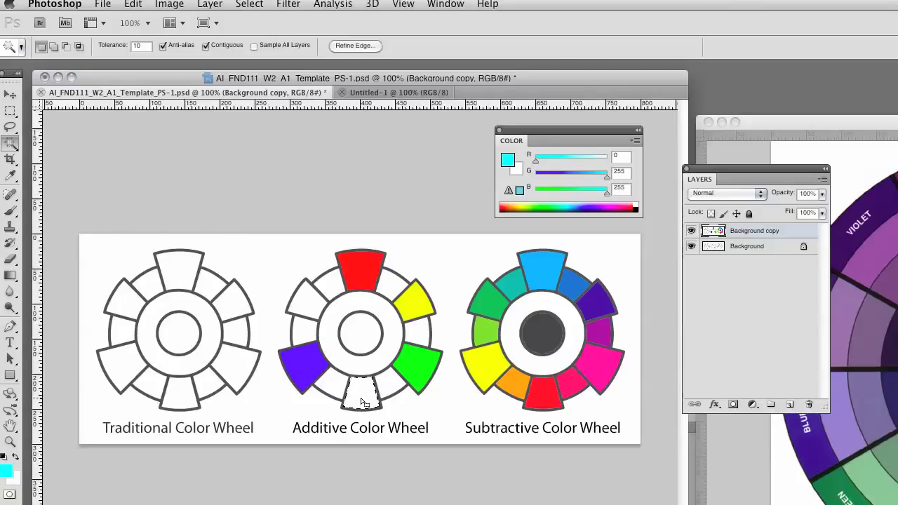
pyautogui.hotkey('alt', 'BackSpace')
pyautogui.press('super+d')
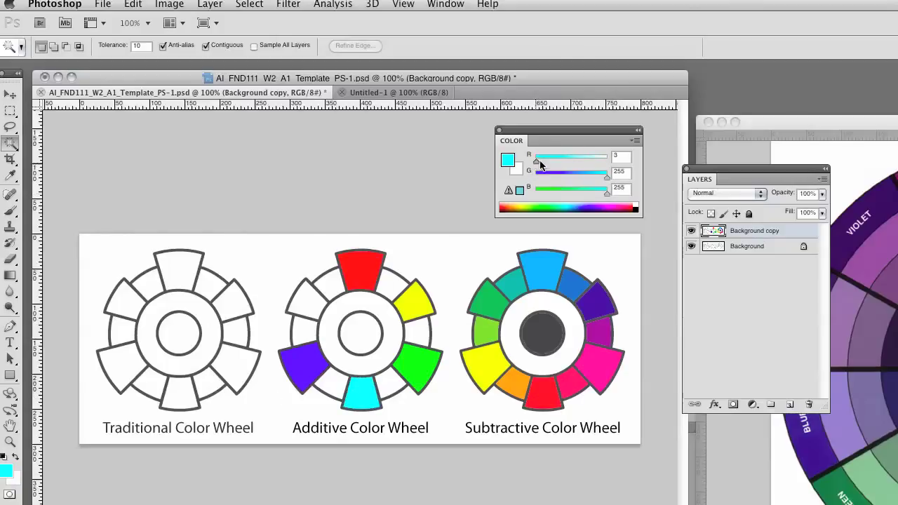
pyautogui.moveTo(534, 162); pyautogui.dragTo(461, 181)
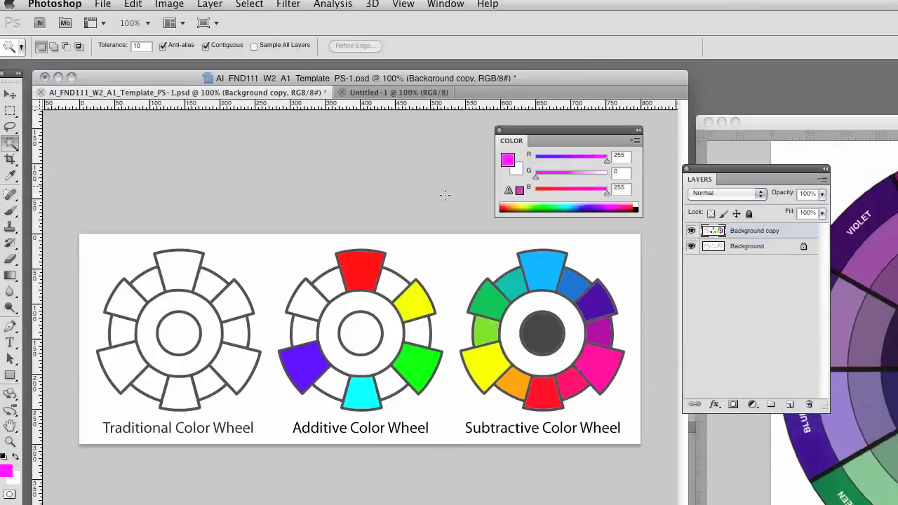
pyautogui.click(317, 303)
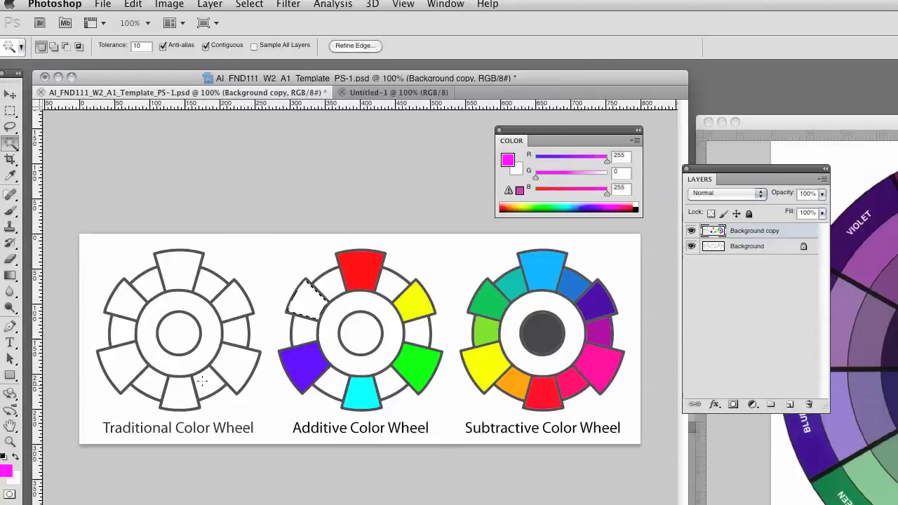
pyautogui.hotkey('alt', 'BackSpace')
pyautogui.press('super+d')
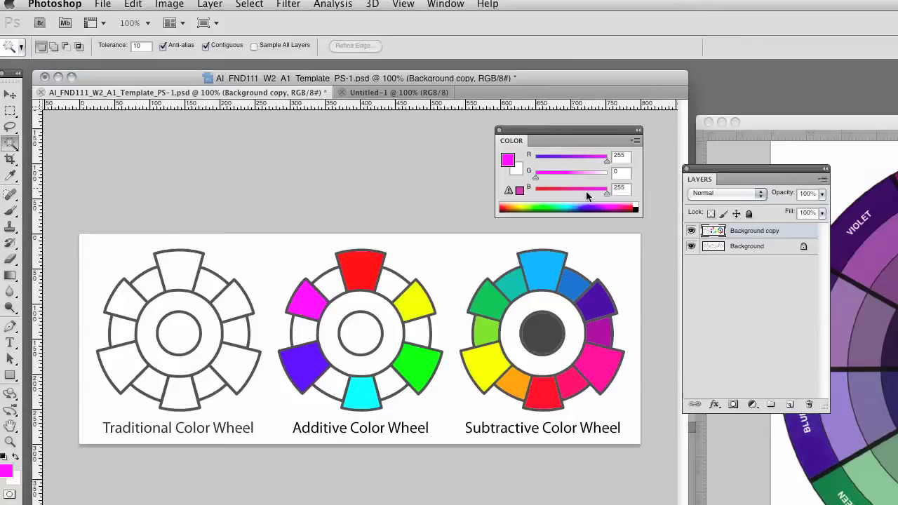
# Step: Fill the gap between red and yellow with orange (RGB 255,127,0)
pyautogui.click(537, 188)
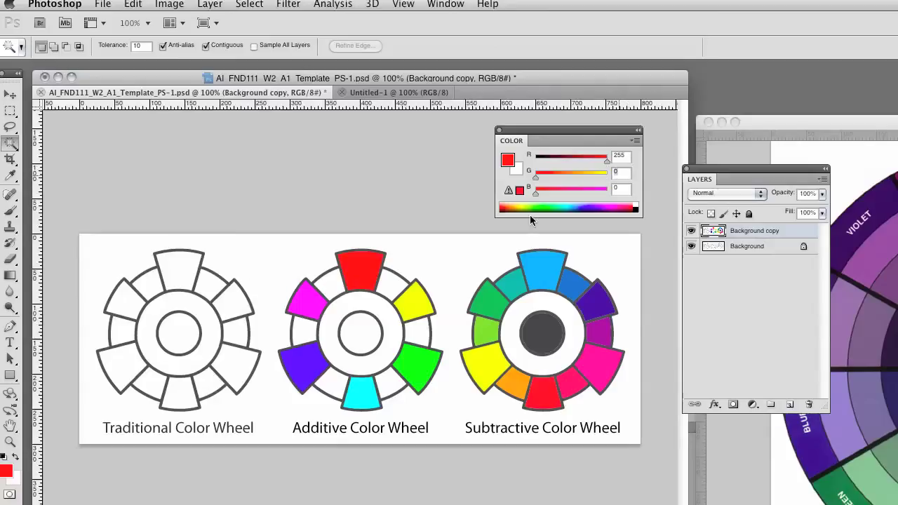
pyautogui.press('Tab')
pyautogui.press('Tab')
pyautogui.doubleClick(617, 173)
pyautogui.write('127')
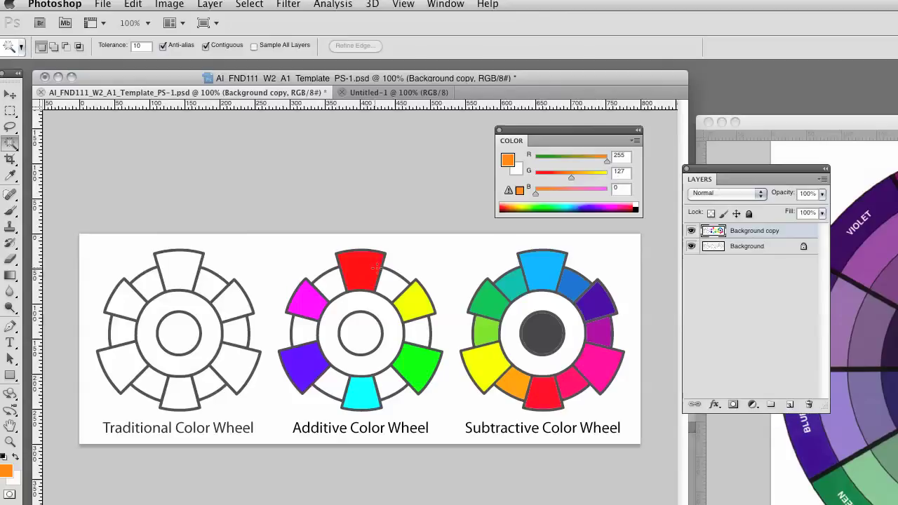
pyautogui.click(404, 285)
pyautogui.hotkey('alt', 'BackSpace')
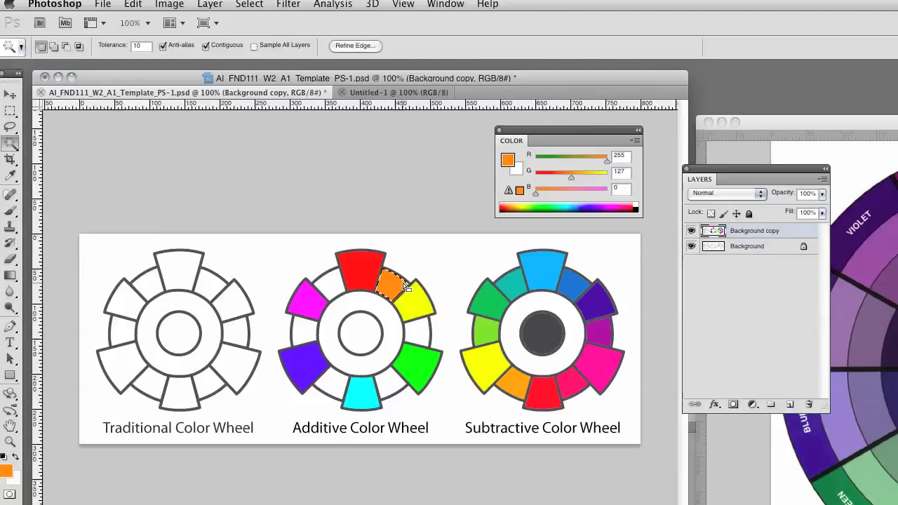
pyautogui.hotkey('ctrl', 'd')
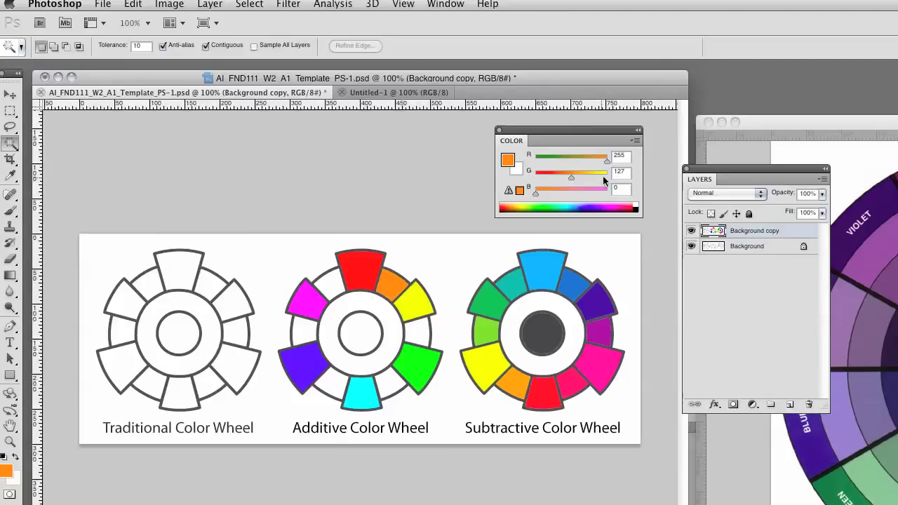
# Step: Fill the gap between yellow and green with yellow-green (RGB 127,255,0)
pyautogui.moveTo(572, 177); pyautogui.dragTo(610, 177)
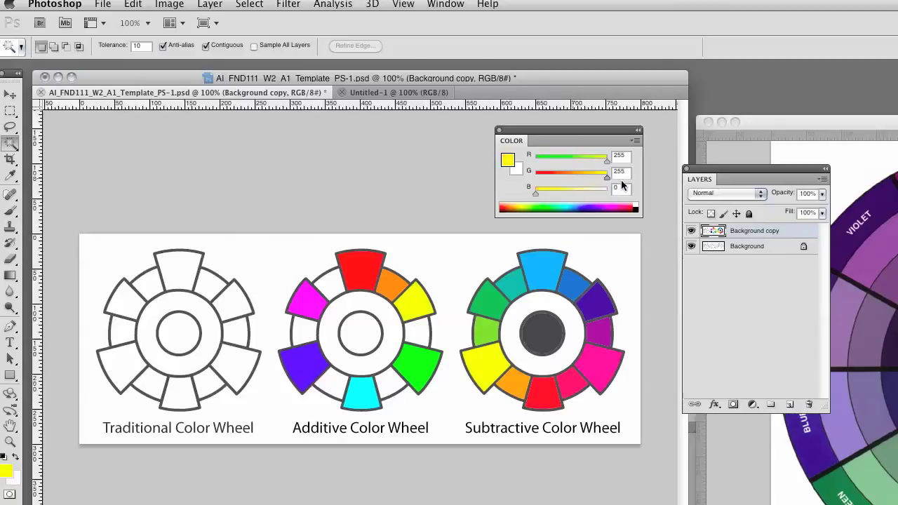
pyautogui.doubleClick(619, 156)
pyautogui.write('127')
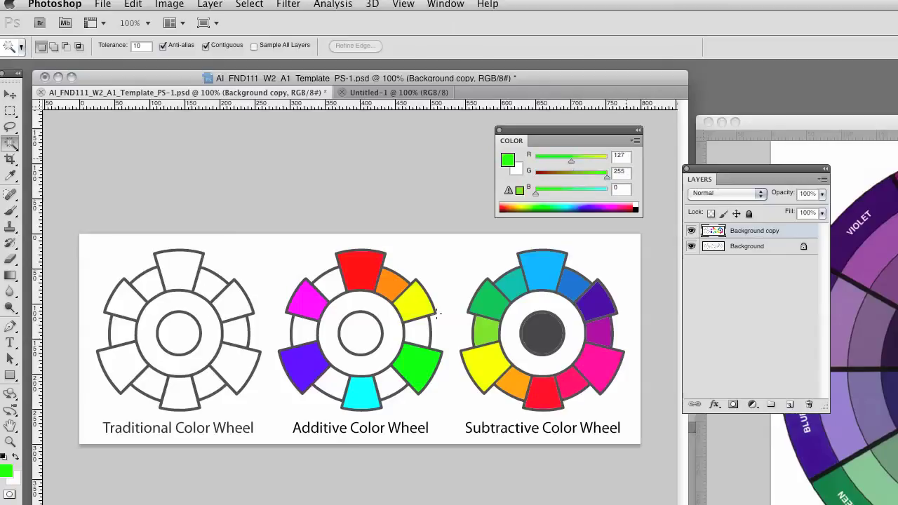
pyautogui.click(410, 335)
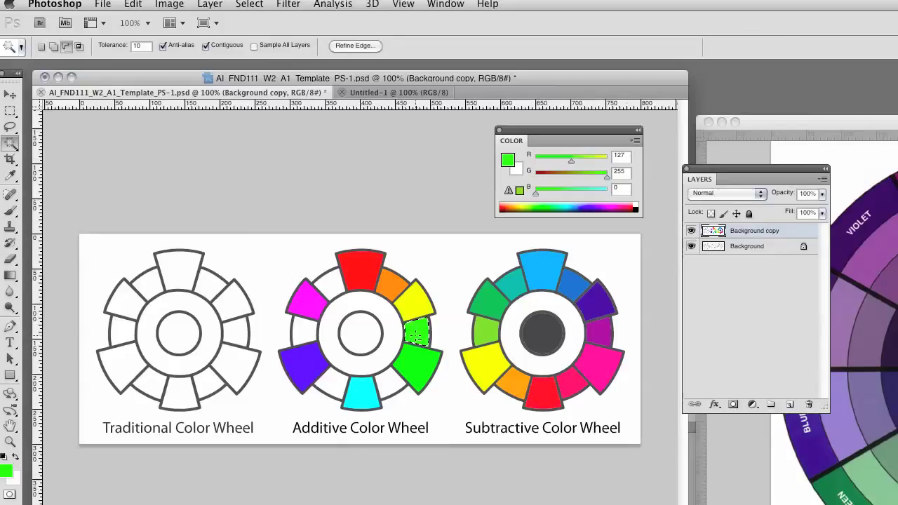
pyautogui.press('super+d')
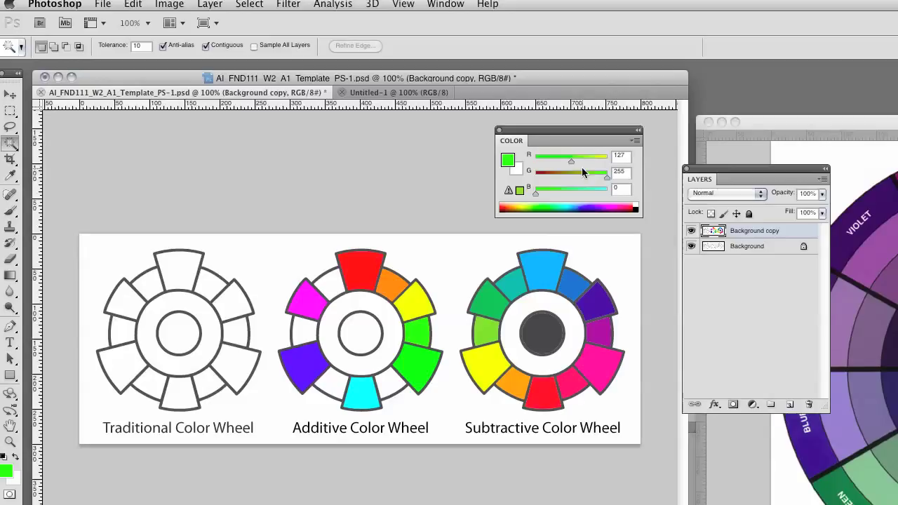
# Step: Fill the gap between green and cyan with spring green (RGB 0,255,127)
pyautogui.moveTo(570, 160); pyautogui.dragTo(519, 160)
pyautogui.click(617, 188)
pyautogui.write('127')
pyautogui.click(390, 379)
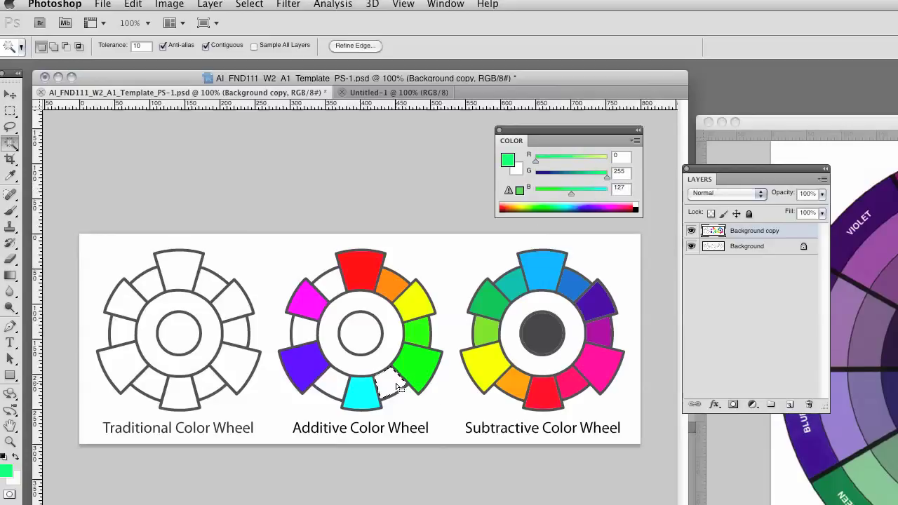
pyautogui.hotkey('alt', 'BackSpace')
pyautogui.hotkey('ctrl', 'd')
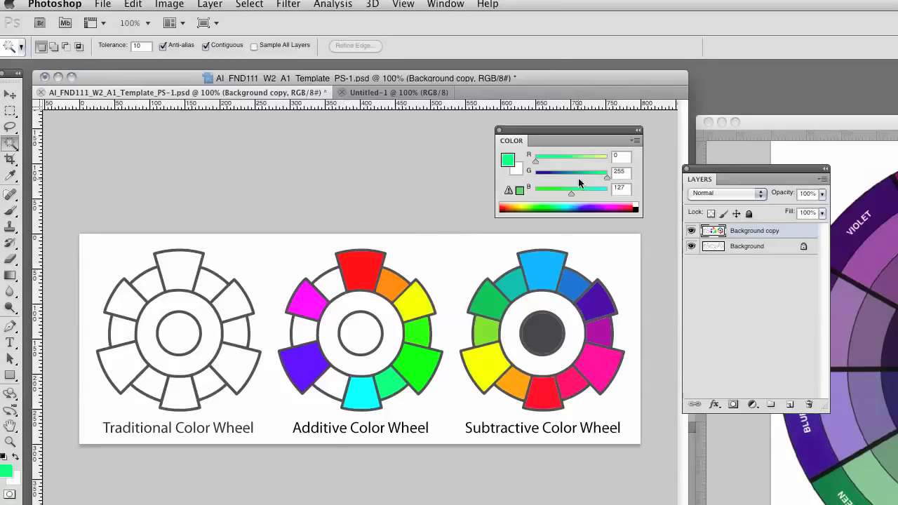
# Step: Fill the cyan–violet gap with azure blue (RGB 0,127,255), then mix pure magenta
pyautogui.moveTo(570, 193); pyautogui.dragTo(593, 175)
pyautogui.doubleClick(621, 172)
pyautogui.write('12')
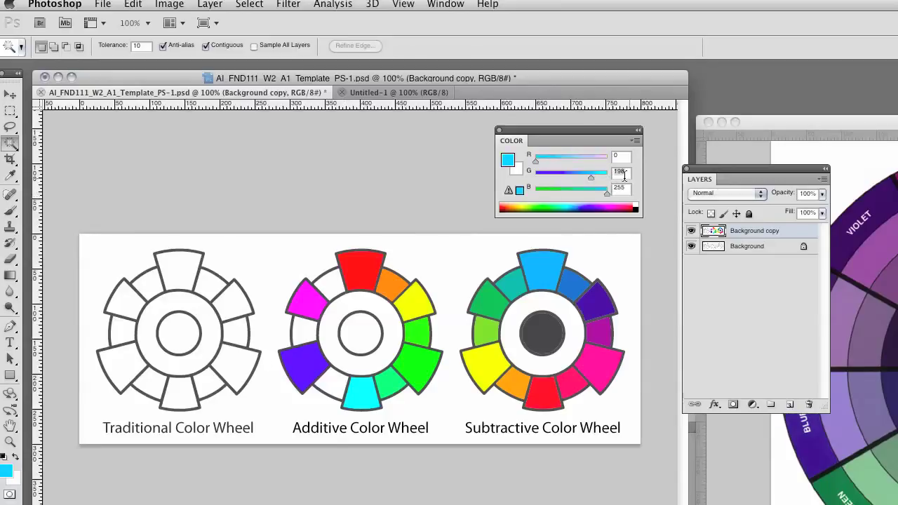
pyautogui.write('7')
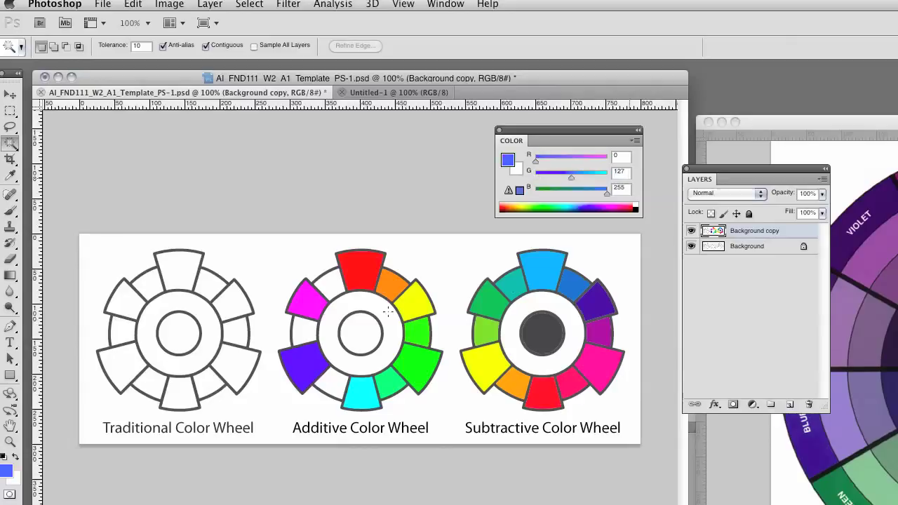
pyautogui.click(327, 386)
pyautogui.hotkey('alt', 'BackSpace')
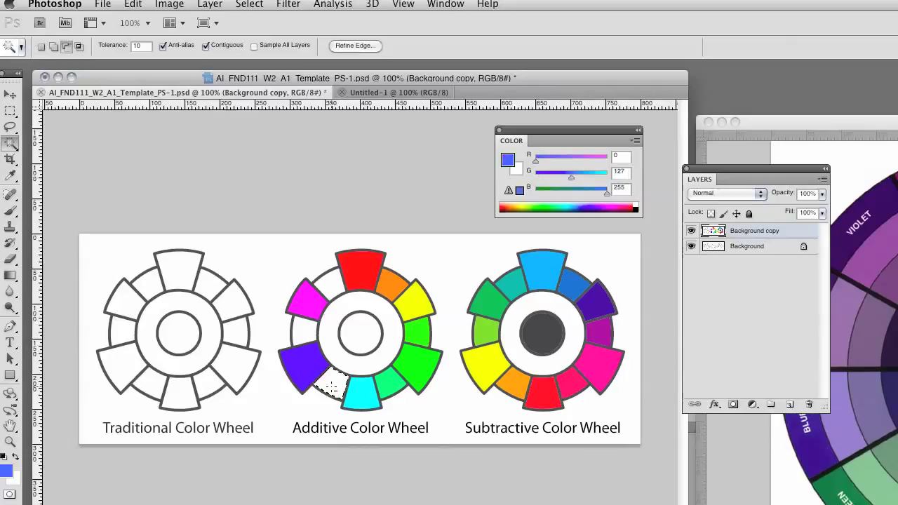
pyautogui.hotkey('ctrl', 'd')
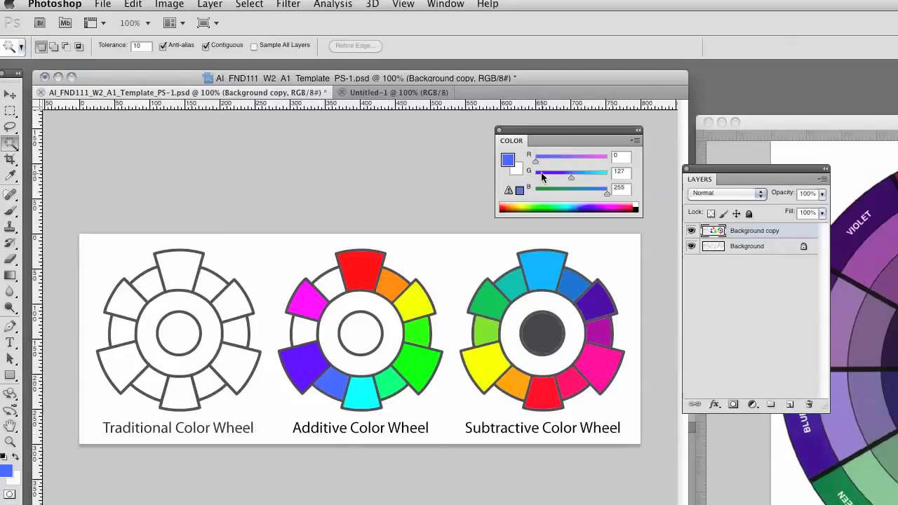
pyautogui.moveTo(536, 161); pyautogui.dragTo(647, 147)
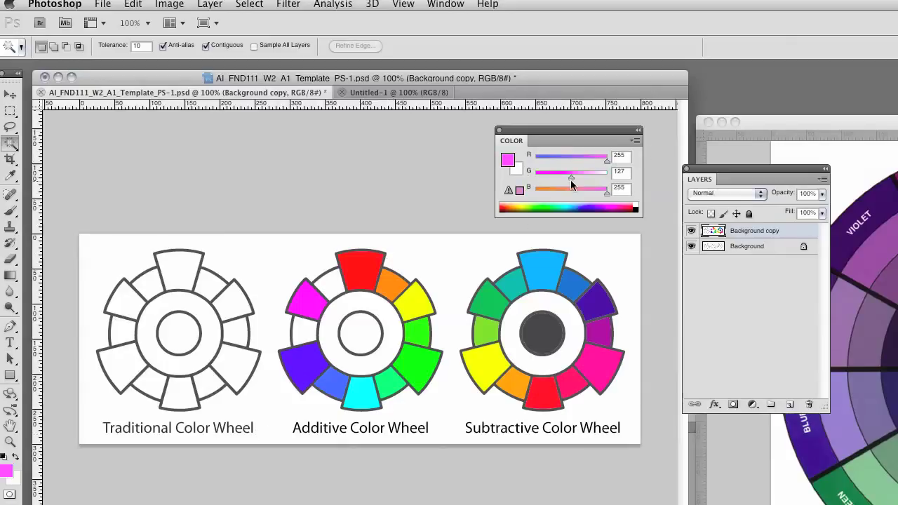
pyautogui.moveTo(571, 177); pyautogui.dragTo(534, 177)
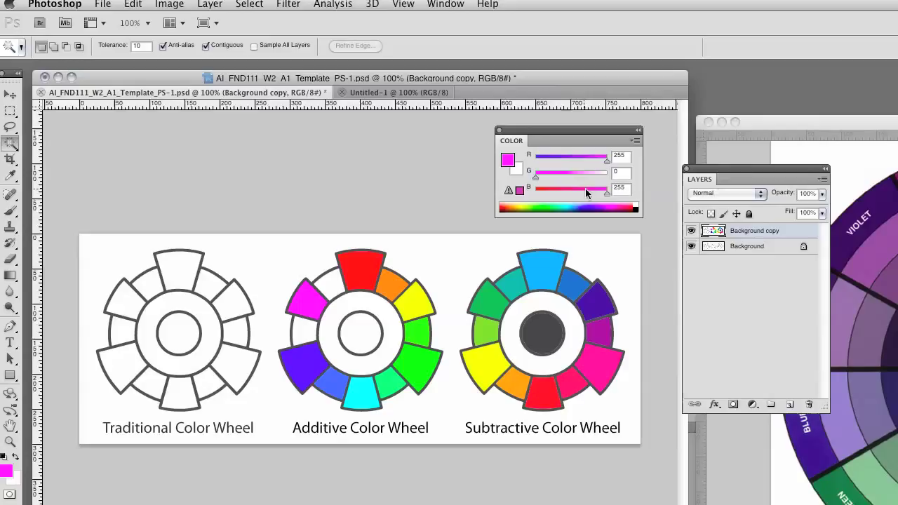
# Step: Fill the gap between magenta and red with pink (RGB 255,0,127)
pyautogui.doubleClick(620, 187)
pyautogui.write('127')
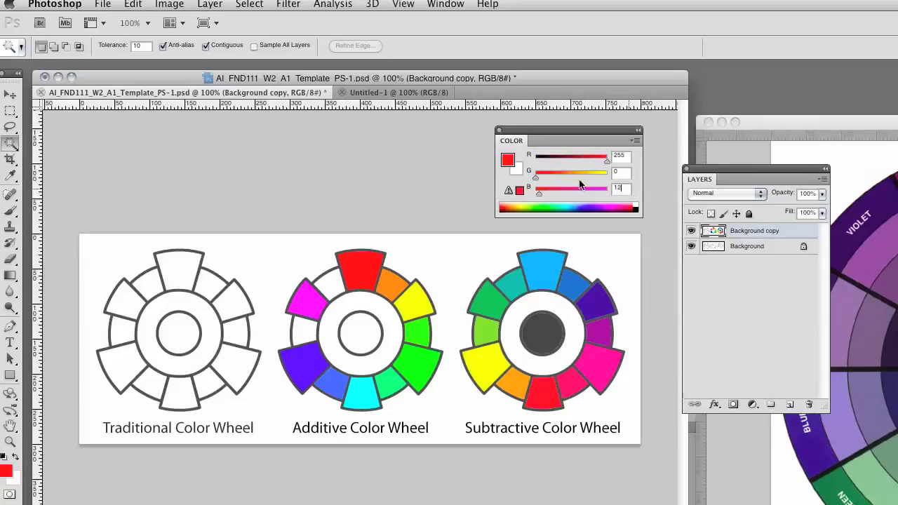
pyautogui.click(335, 280)
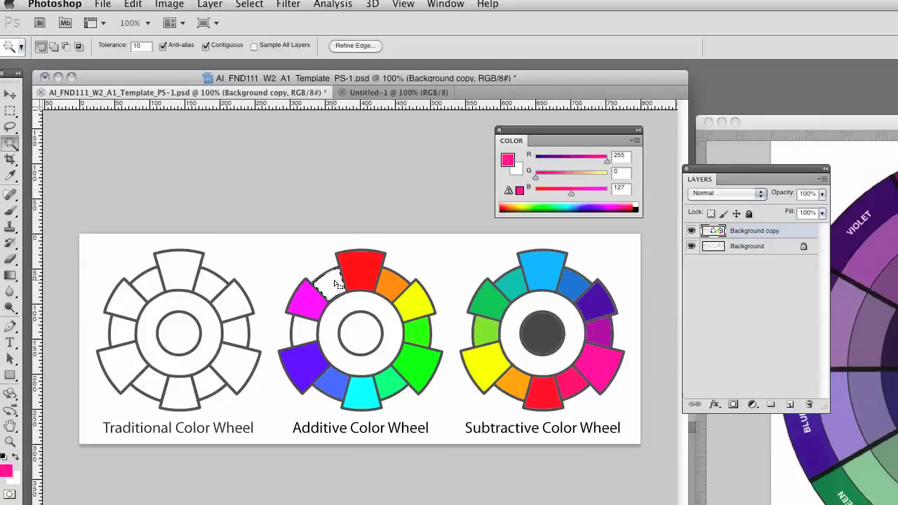
pyautogui.hotkey('alt', 'BackSpace')
pyautogui.press('super+d')
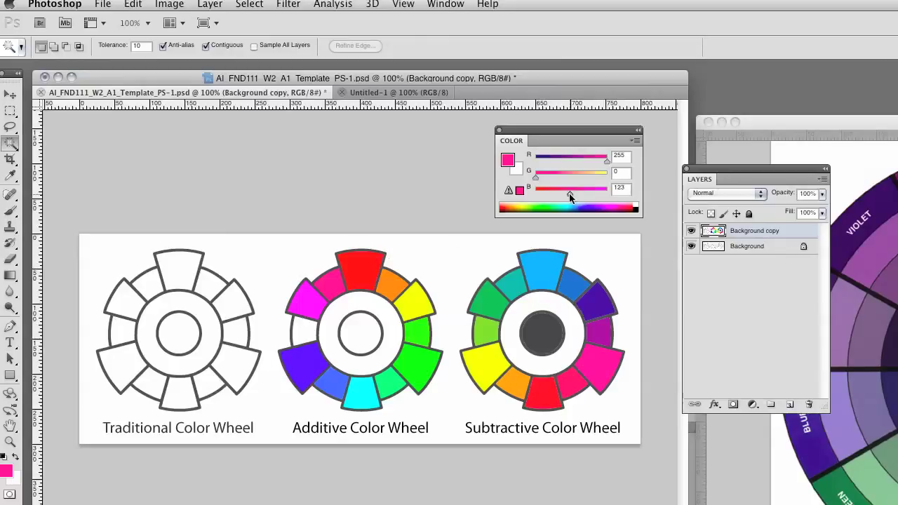
# Step: Fill the gap between magenta and violet with purple (RGB 127,0,255)
pyautogui.moveTo(569, 193); pyautogui.dragTo(639, 188)
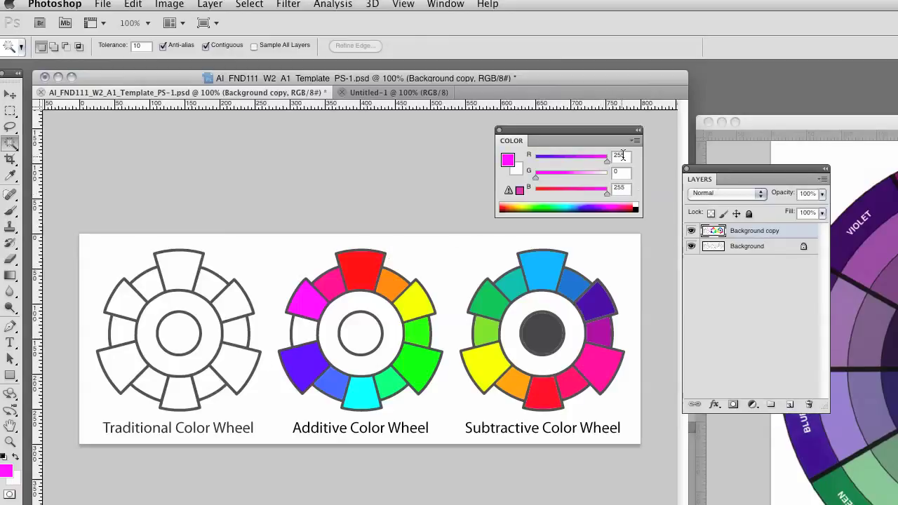
pyautogui.write('127')
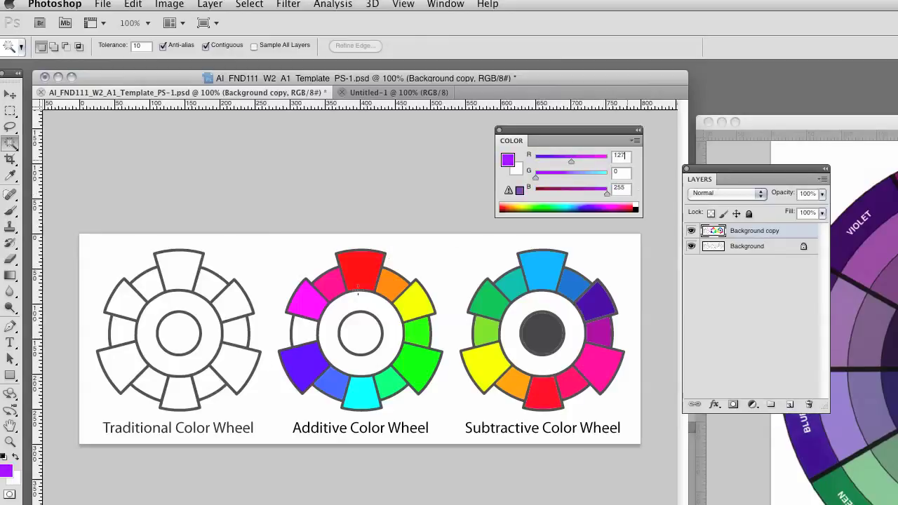
pyautogui.click(304, 330)
pyautogui.hotkey('alt', 'BackSpace')
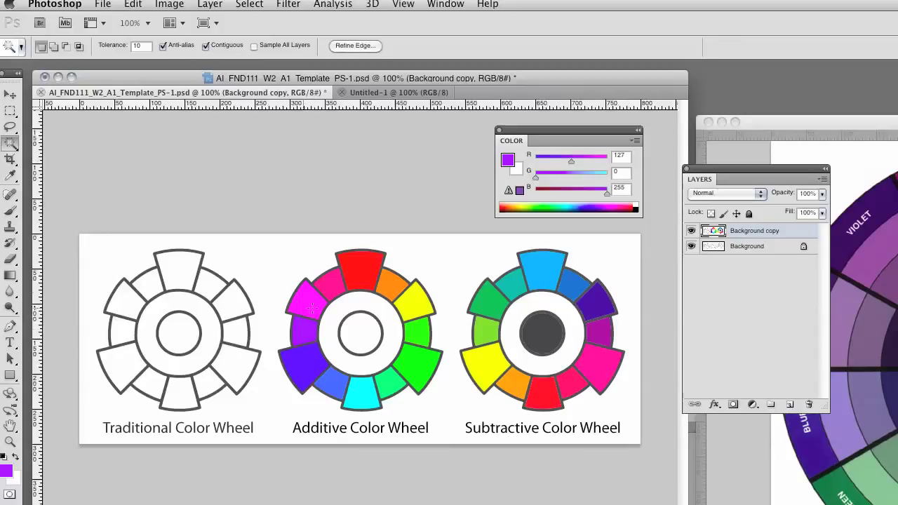
pyautogui.hotkey('ctrl', 'd')
# Step: Set the colour to white (255,255,255) and select the wheel's inner circle
pyautogui.moveTo(569, 160); pyautogui.dragTo(609, 161)
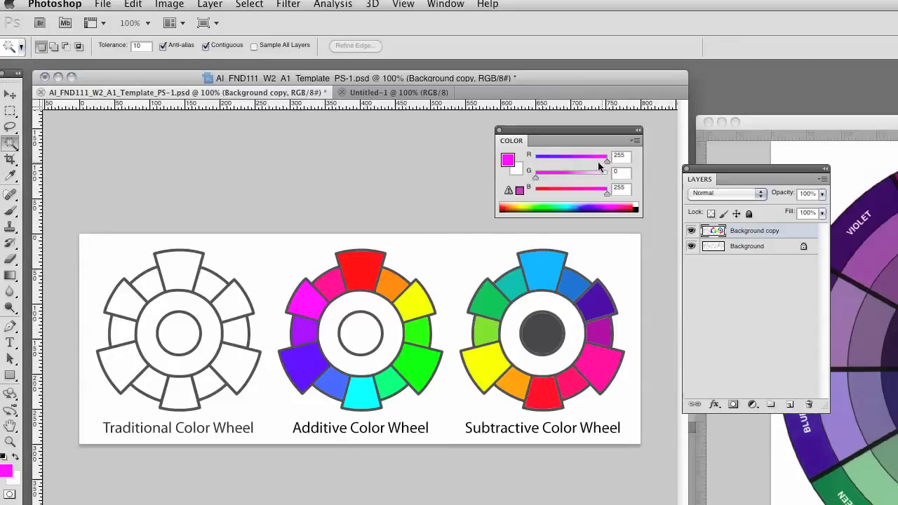
pyautogui.moveTo(536, 177); pyautogui.dragTo(608, 177)
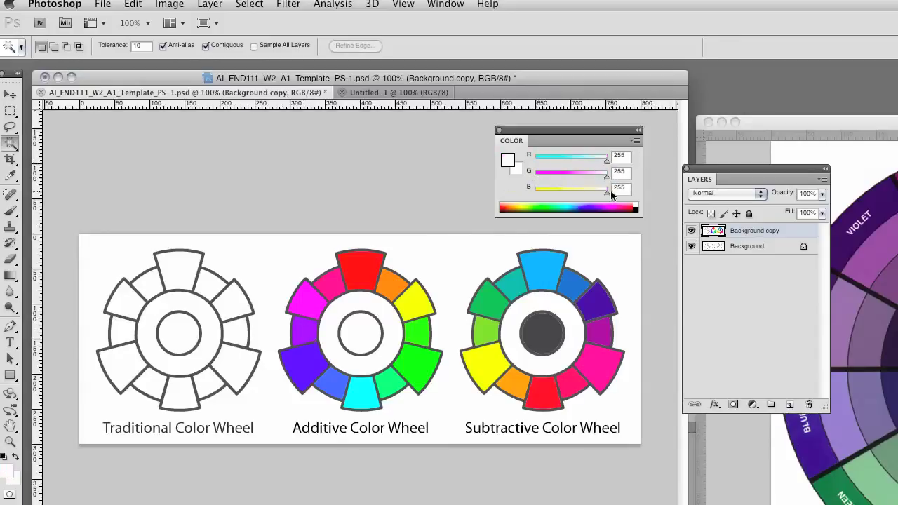
pyautogui.click(357, 342)
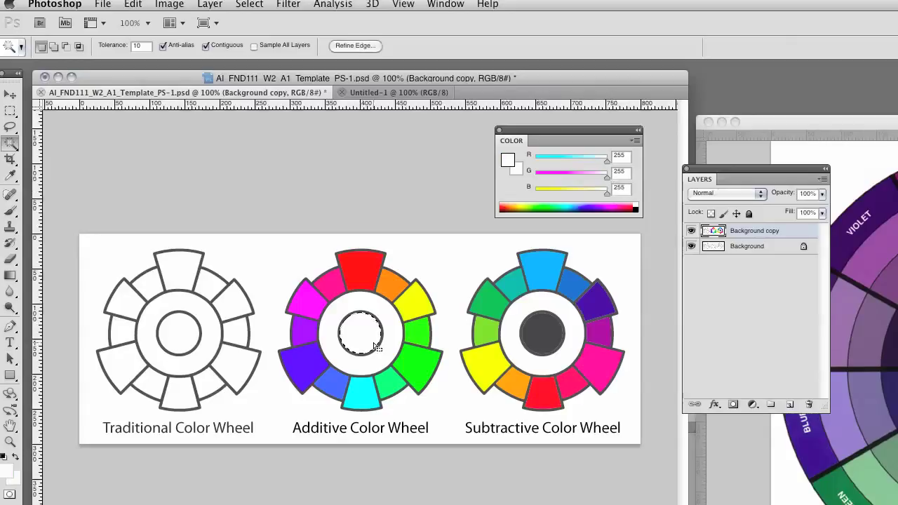